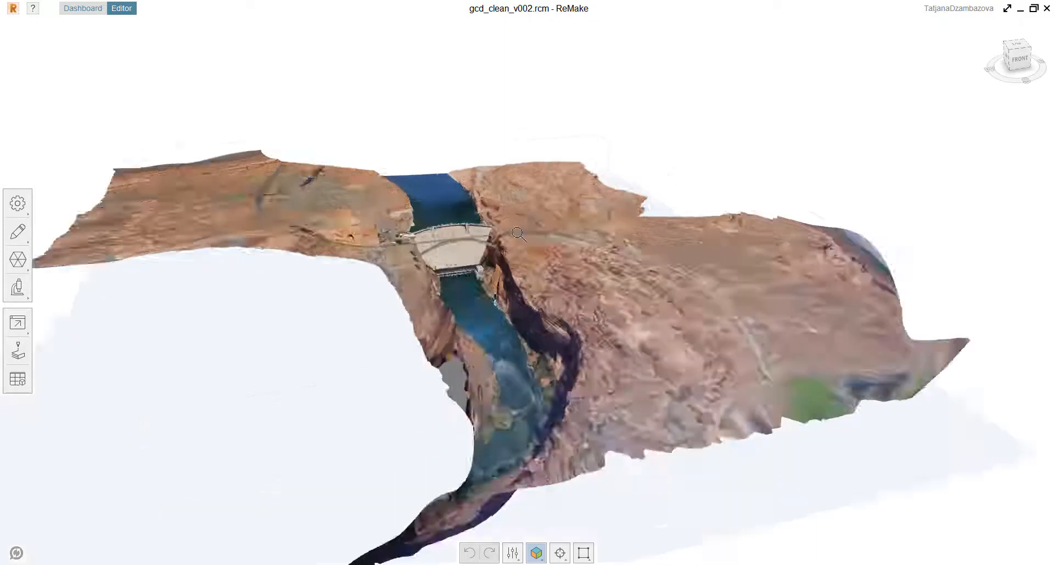
# Publish the dam model under the Creative Commons Attribution-NonCommercial-ShareAlike License and launch it in Project Play
pyautogui.moveTo(626, 433); pyautogui.dragTo(462, 437)
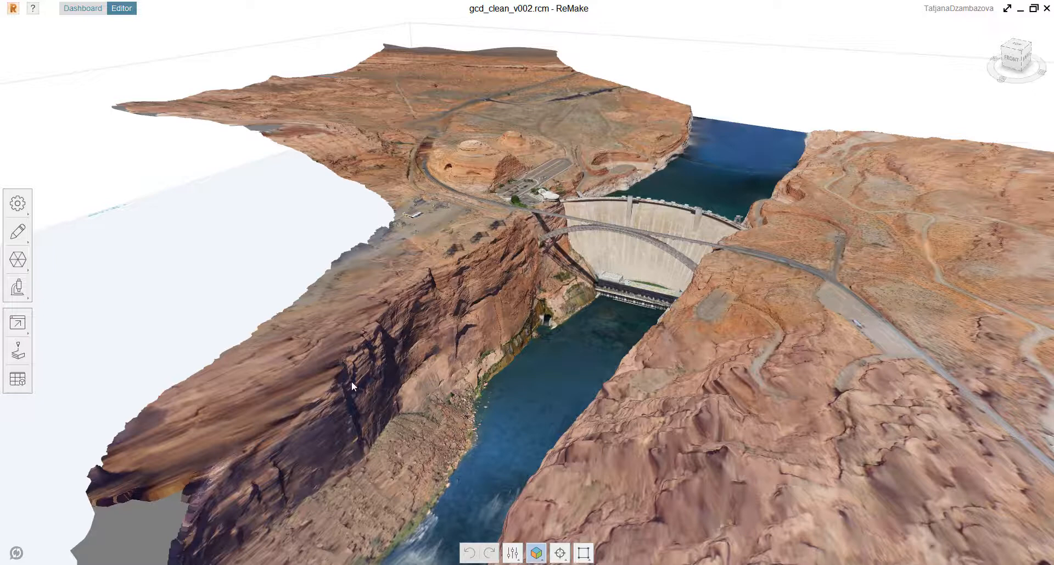
pyautogui.click(19, 379)
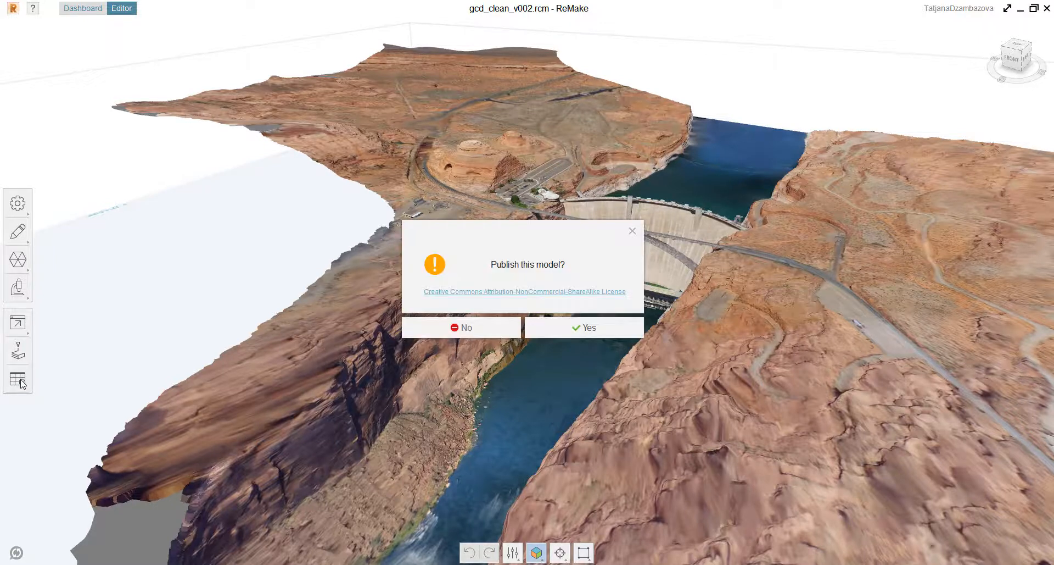
pyautogui.click(573, 328)
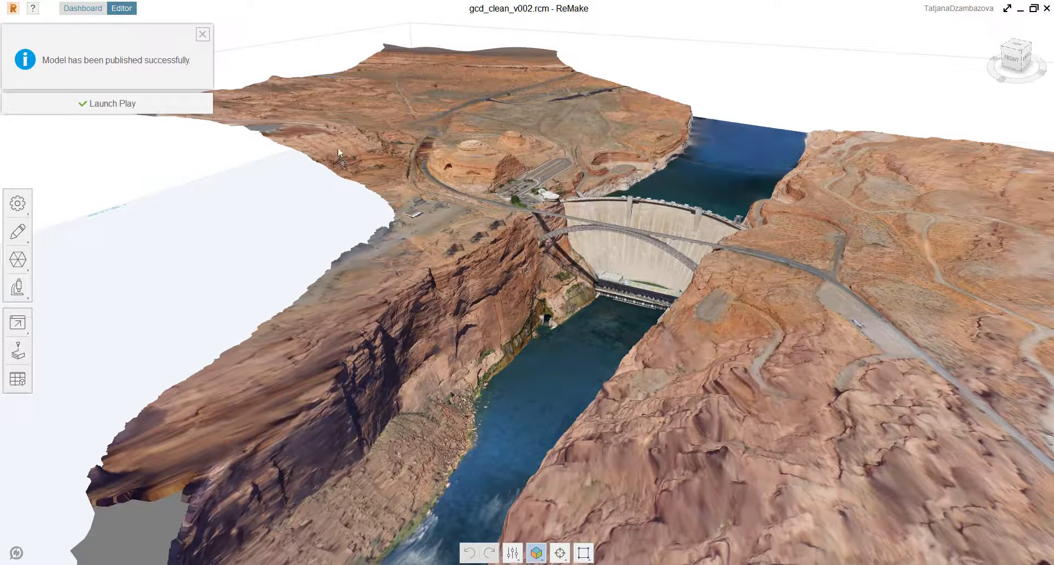
pyautogui.click(131, 109)
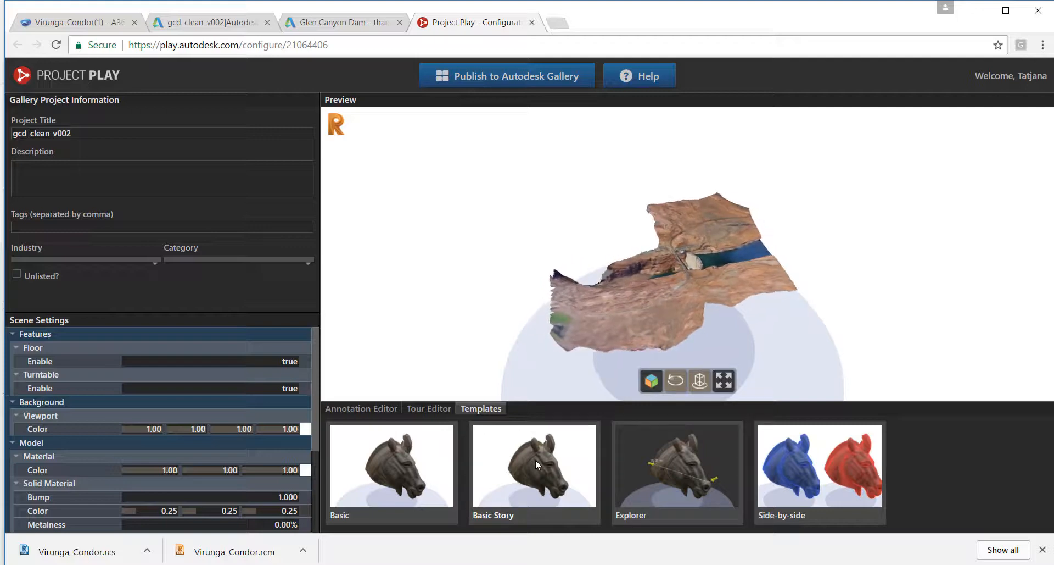
# Apply the Basic Story template to the scene and add an annotation titled 1
pyautogui.moveTo(542, 464); pyautogui.dragTo(556, 252)
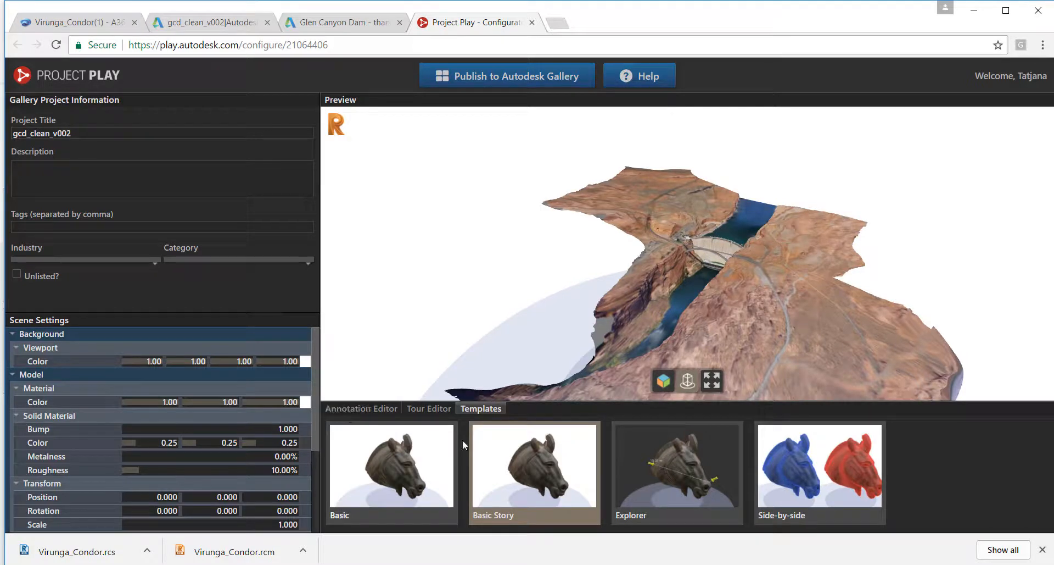
pyautogui.click(359, 411)
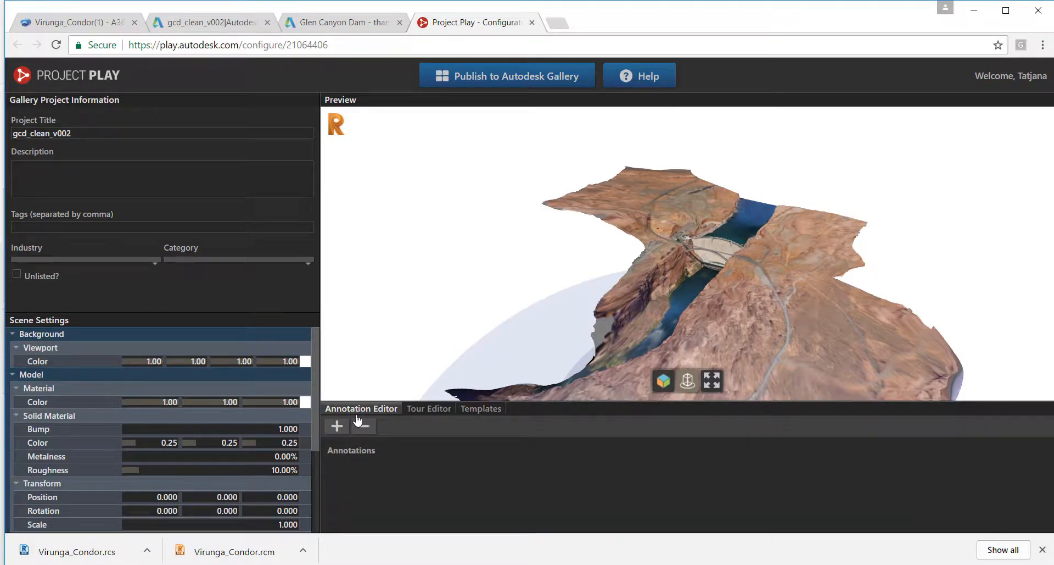
pyautogui.click(337, 427)
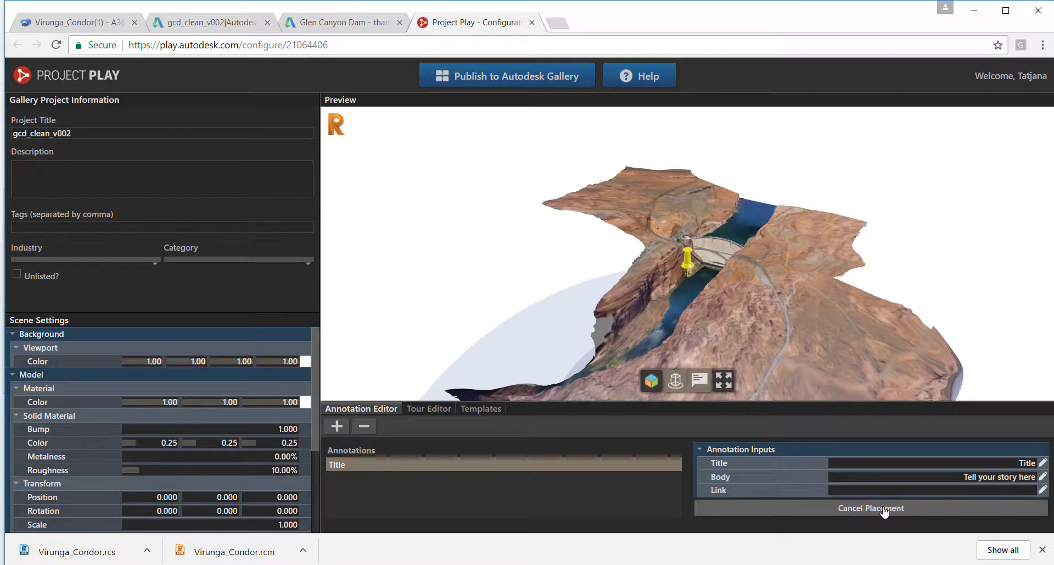
pyautogui.click(1022, 463)
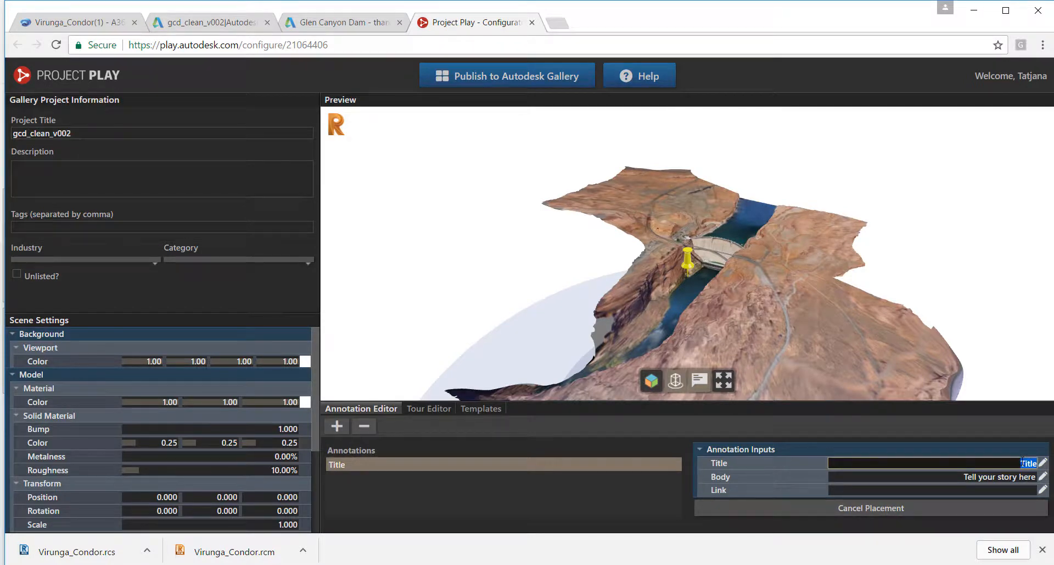
pyautogui.write('1')
pyautogui.press('Return')
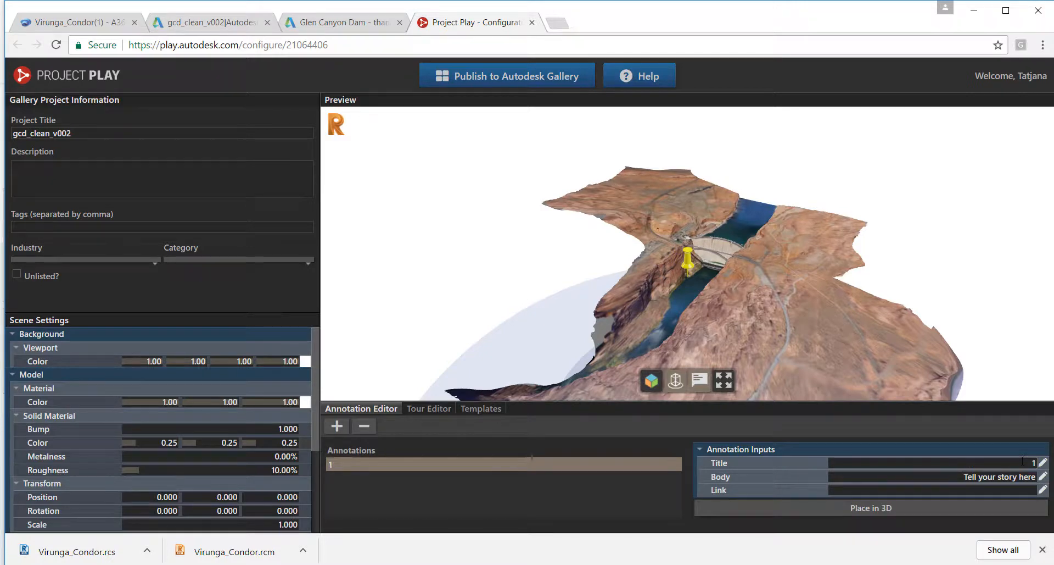
# Set annotation 1's body text to "Lake Powell" and place its pin on the lake behind the dam
pyautogui.click(1016, 478)
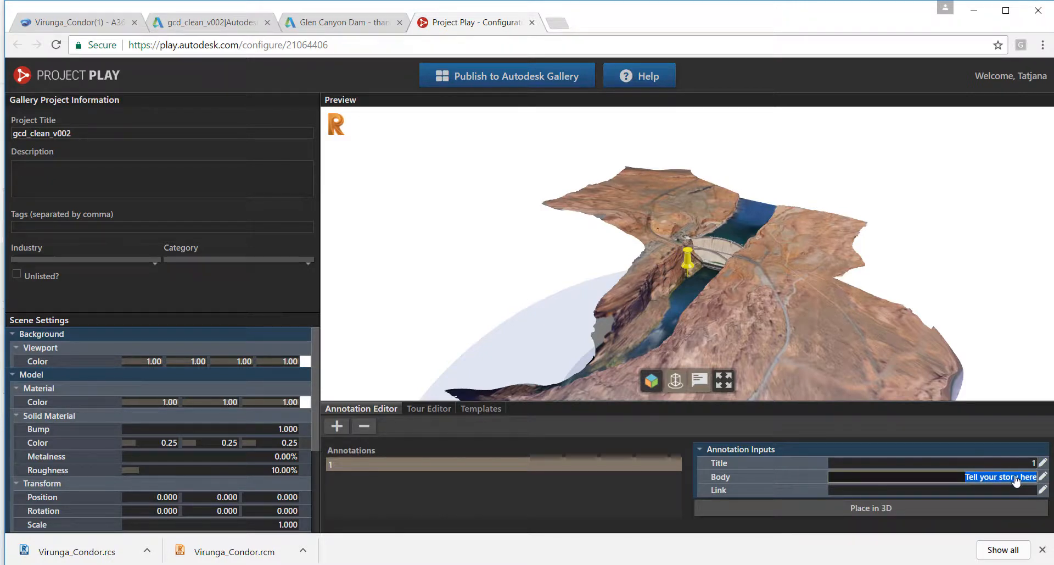
pyautogui.write('L')
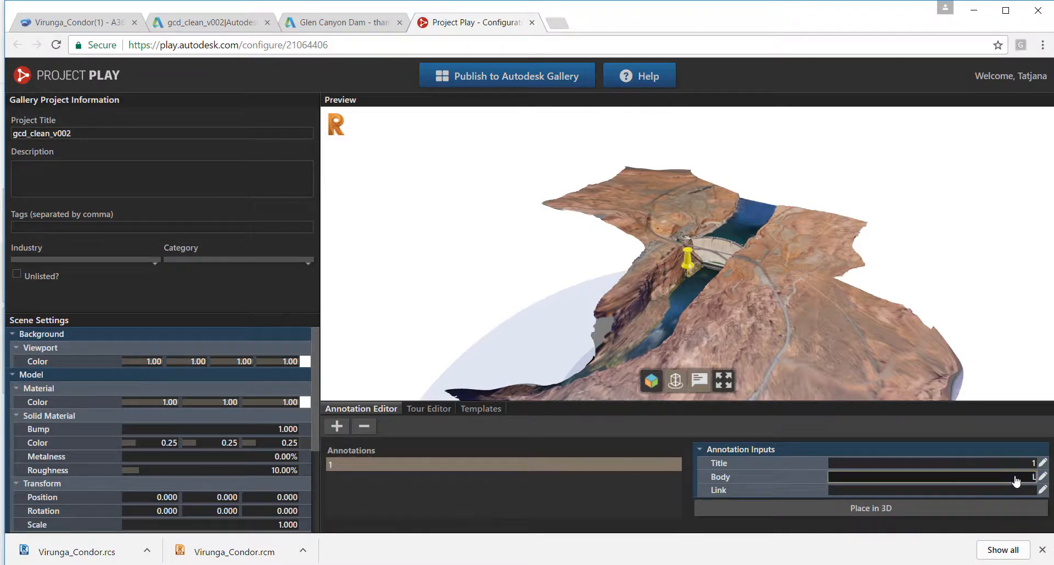
pyautogui.write('ake Powell')
pyautogui.press('Return')
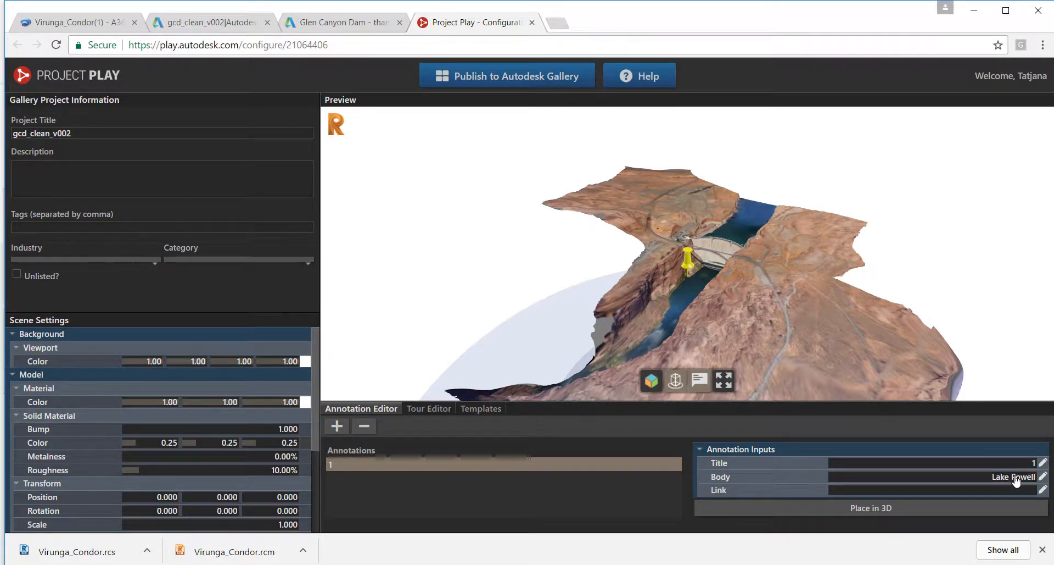
pyautogui.click(878, 509)
pyautogui.scroll(1, 751, 215)
pyautogui.scroll(5, 750, 213)
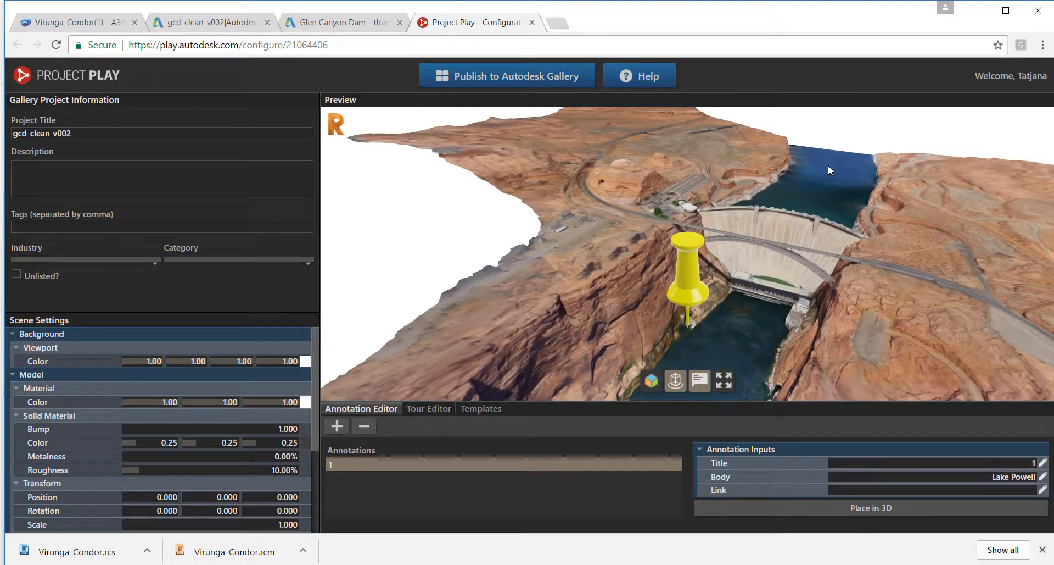
pyautogui.click(828, 163)
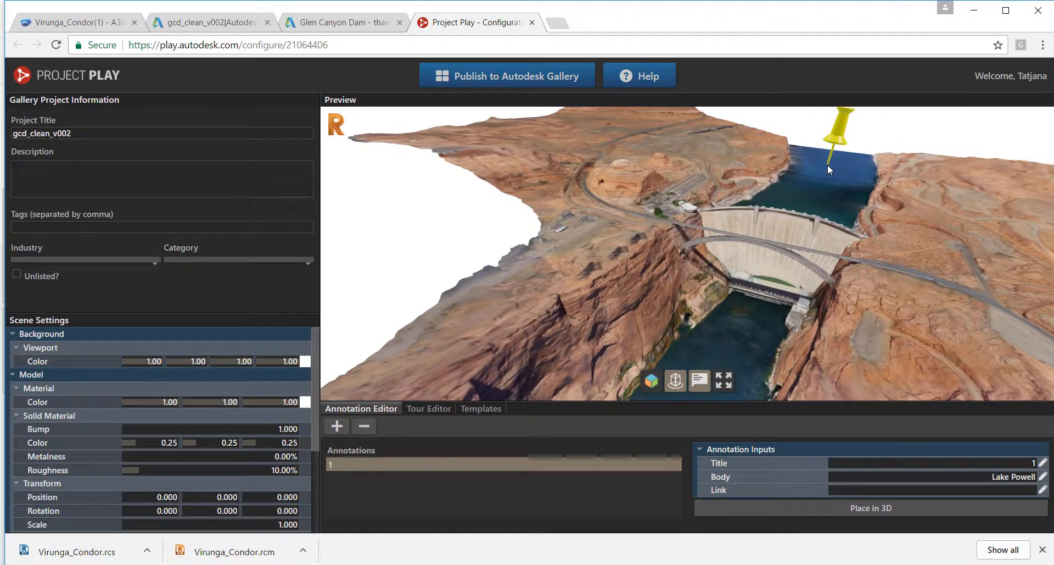
# Add an annotation titled 2 with the body text "Carl Heyden Visitor Center"
pyautogui.click(337, 425)
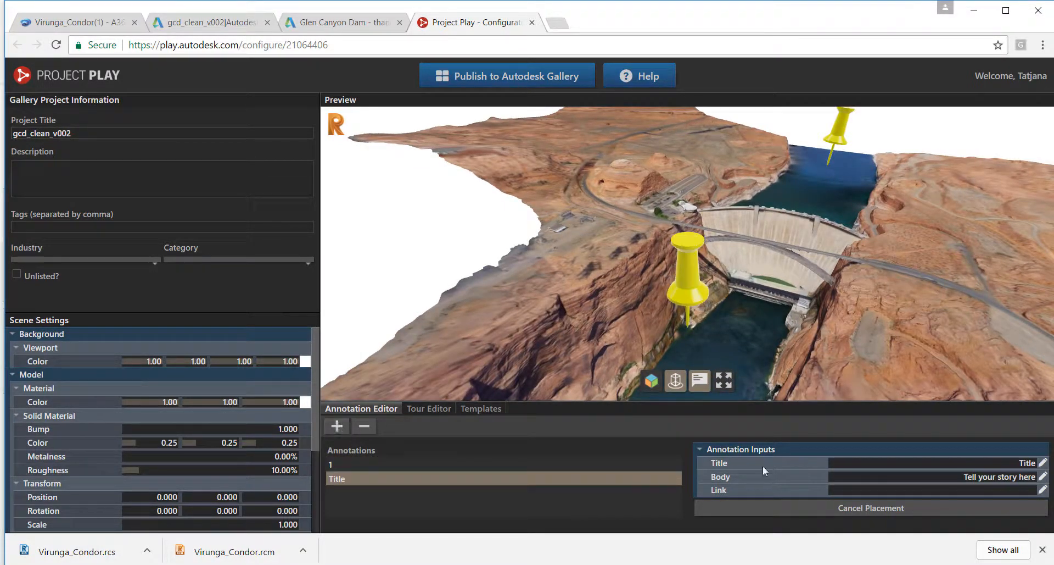
pyautogui.click(1027, 464)
pyautogui.write('2')
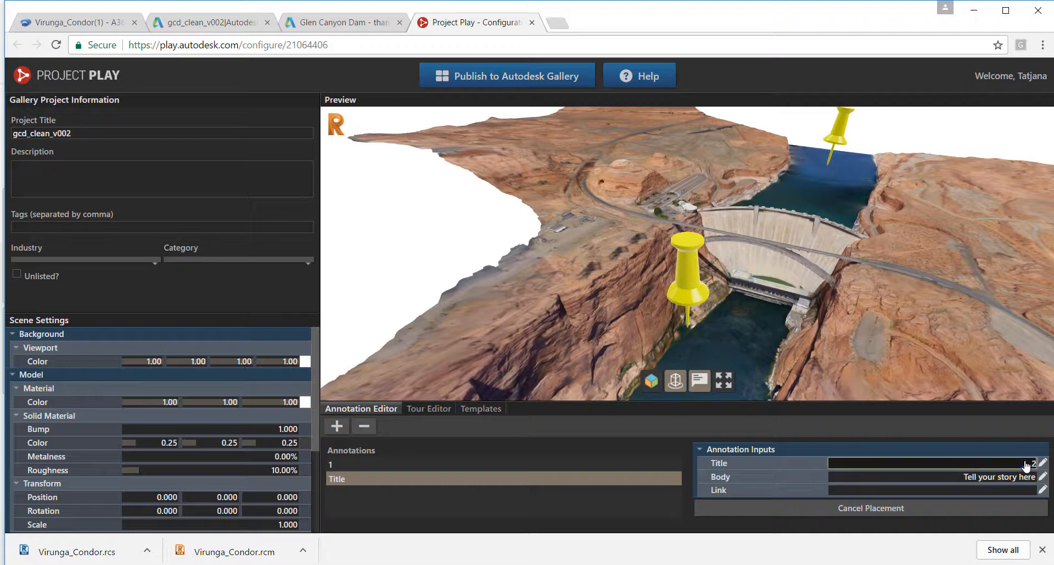
pyautogui.press('Return')
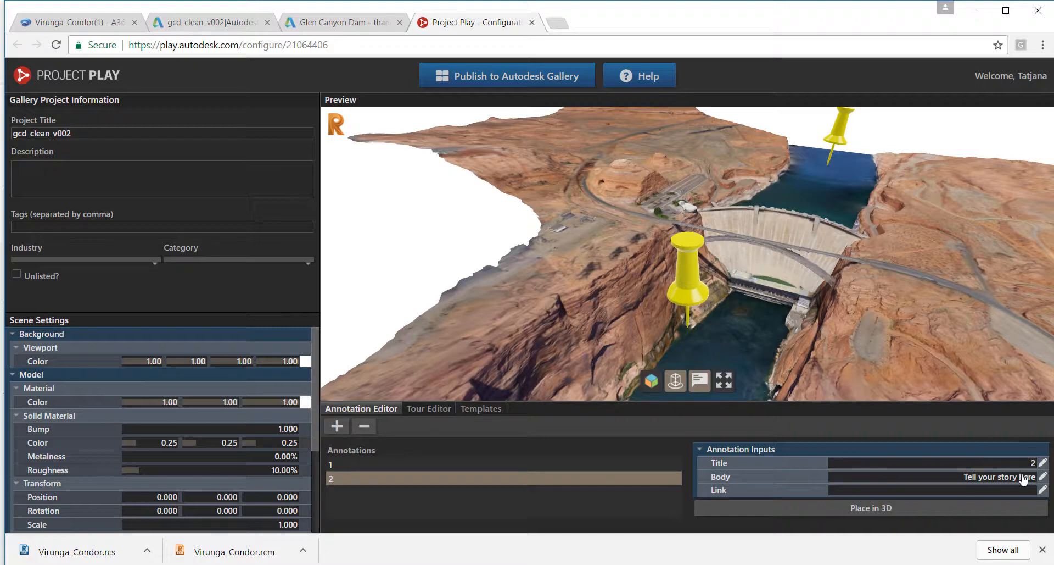
pyautogui.click(1023, 479)
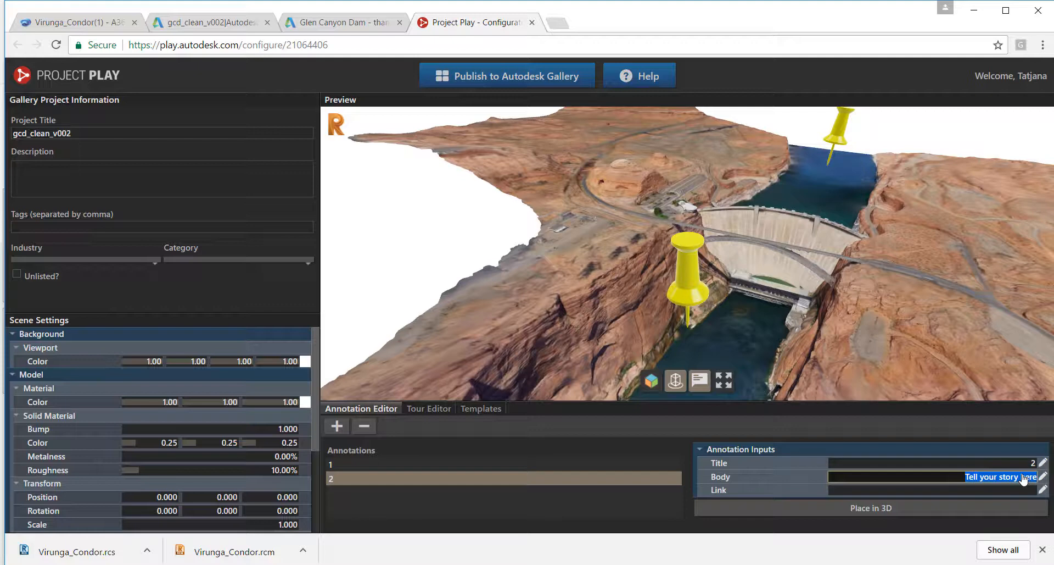
pyautogui.write('Car')
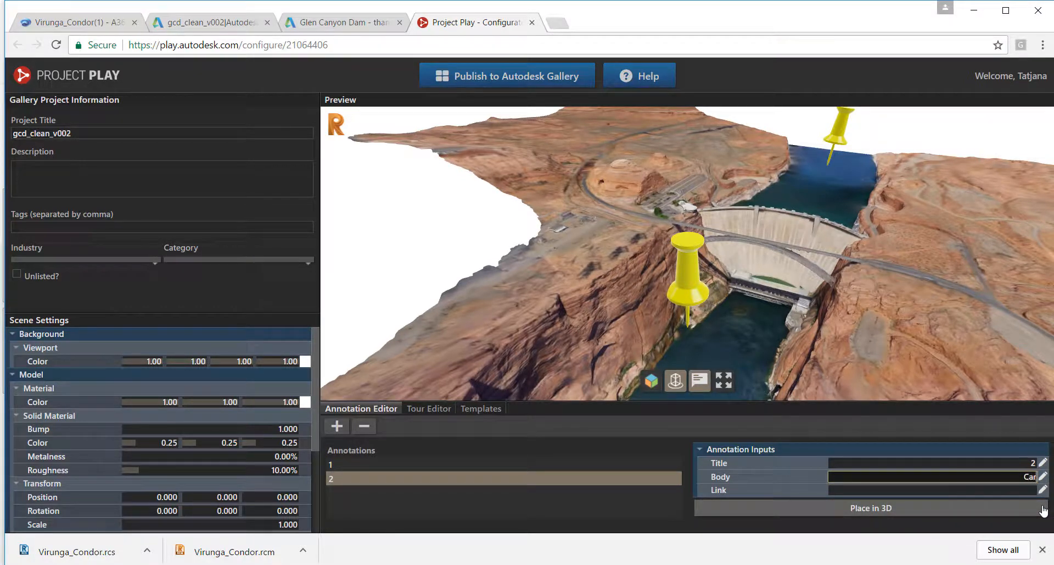
pyautogui.write('l Heyden Visitor Center')
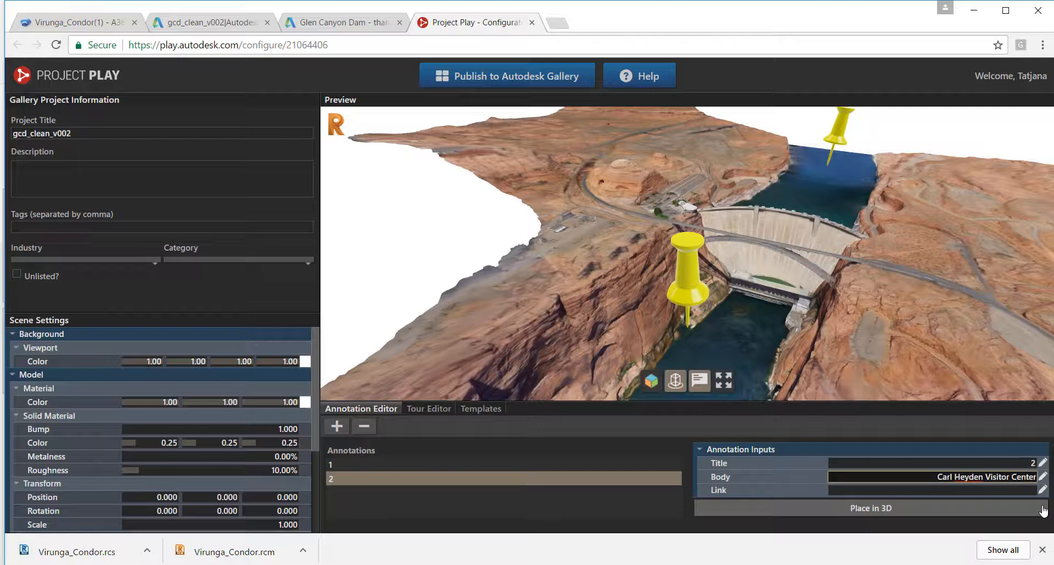
pyautogui.press('Return')
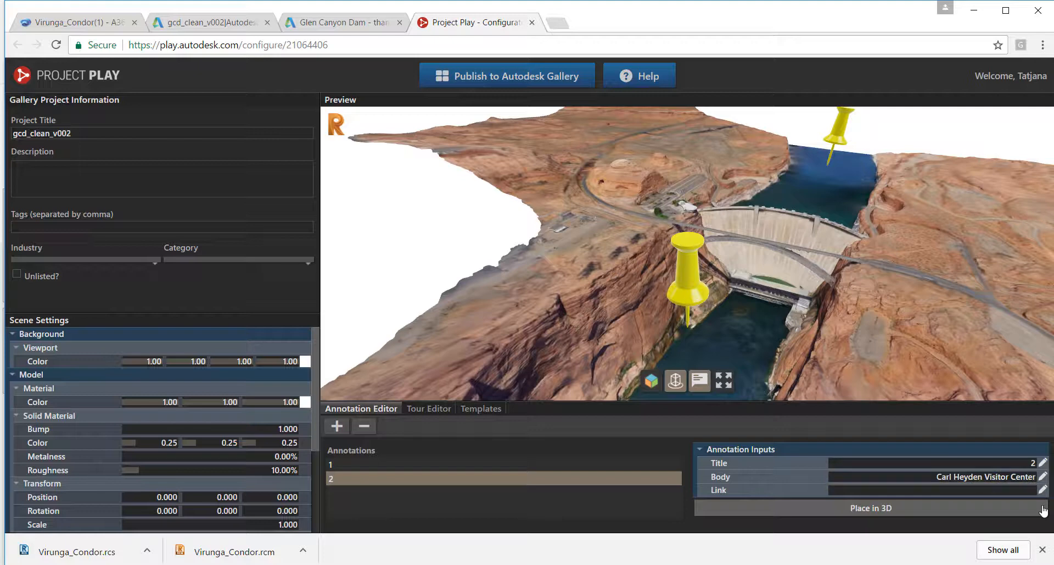
# Place annotation 2's pin in 3D on the visitor center building beside the dam
pyautogui.click(886, 514)
pyautogui.scroll(3, 695, 199)
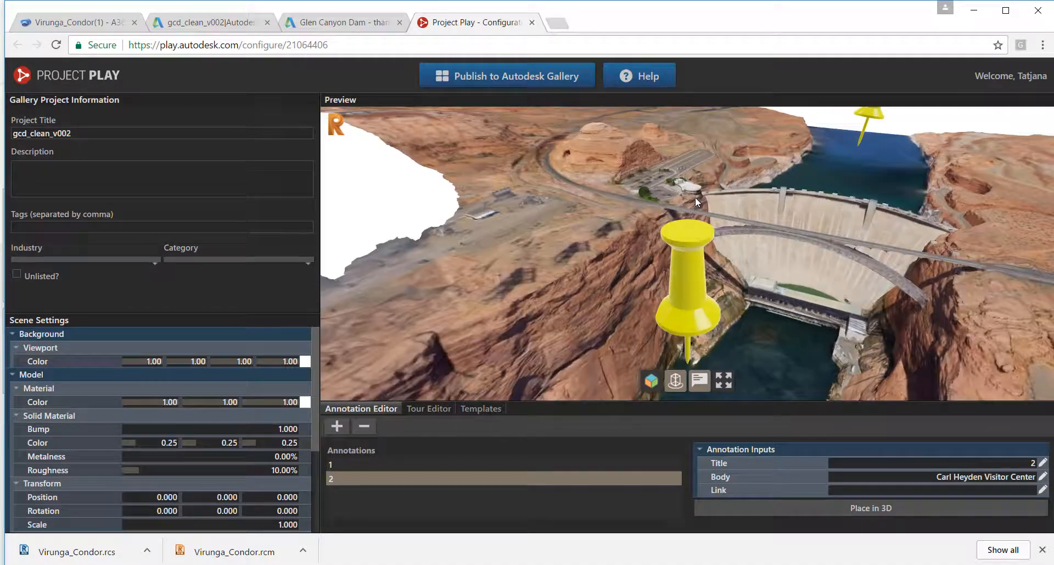
pyautogui.click(695, 179)
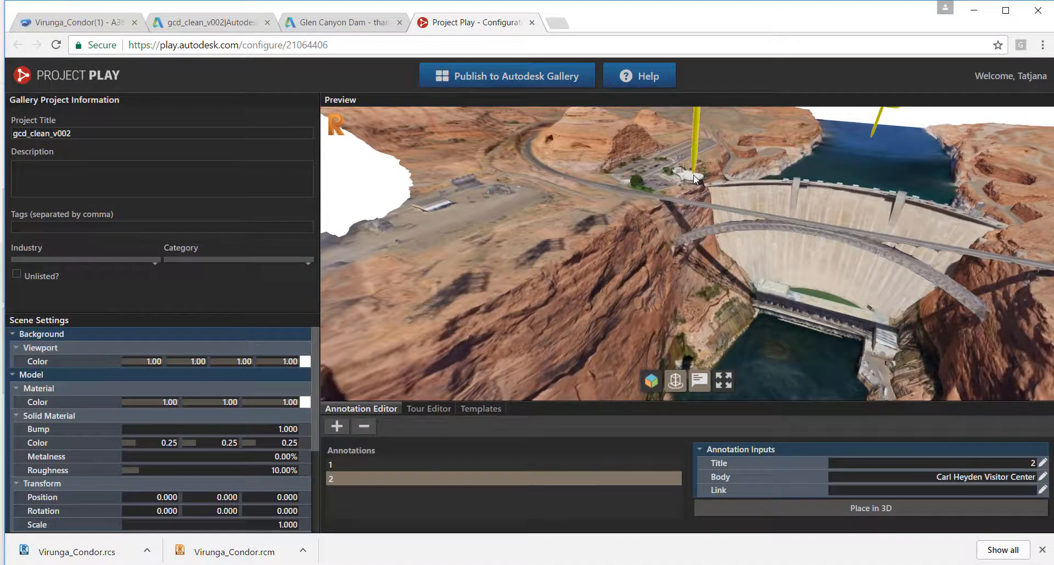
pyautogui.scroll(-2, 818, 299)
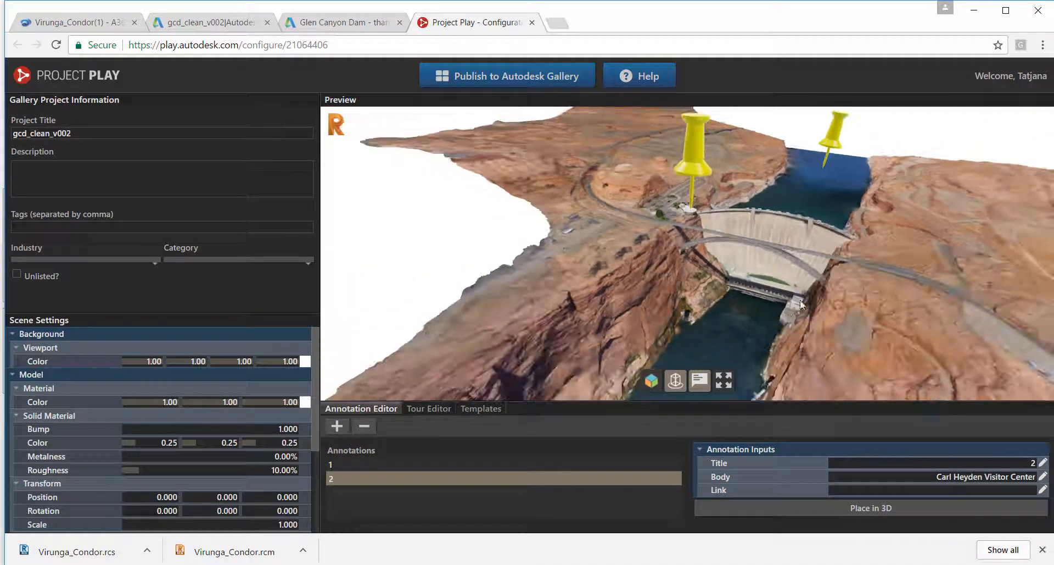
# Add an annotation titled 3 with the body text "Colorado River" and place its pin on the river below the dam
pyautogui.click(337, 426)
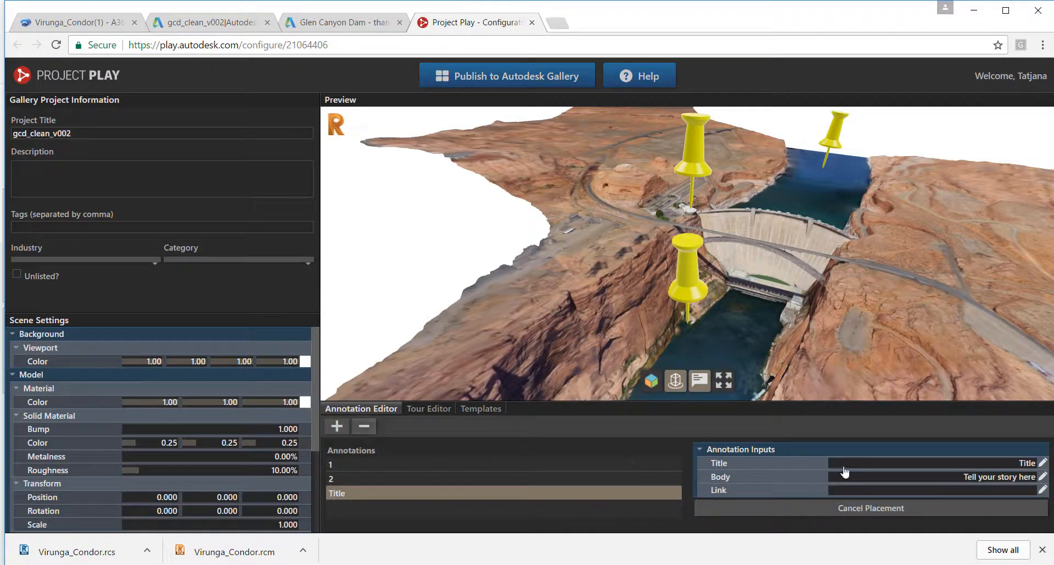
pyautogui.click(1024, 465)
pyautogui.write('3')
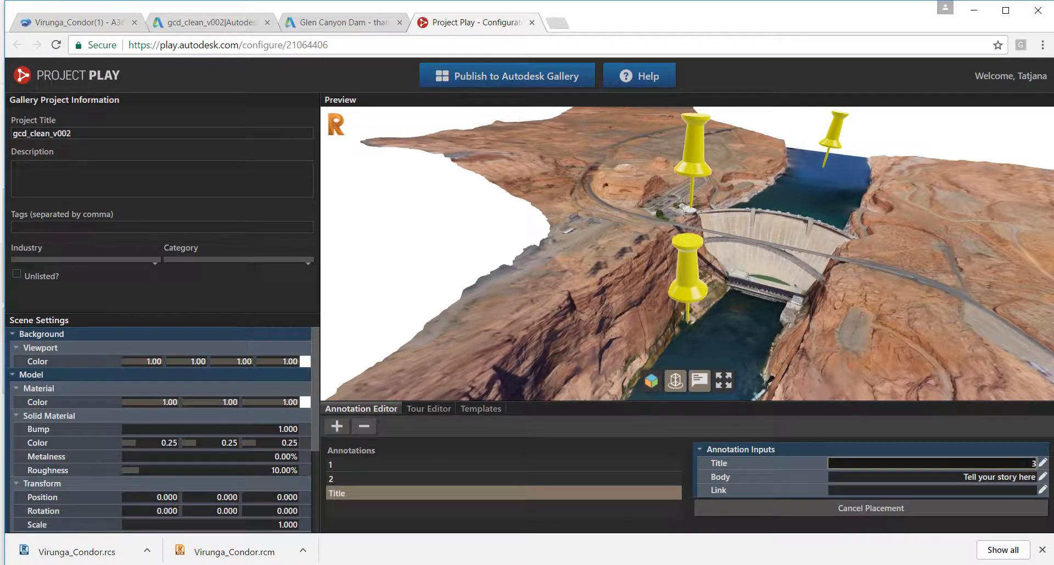
pyautogui.press('Return')
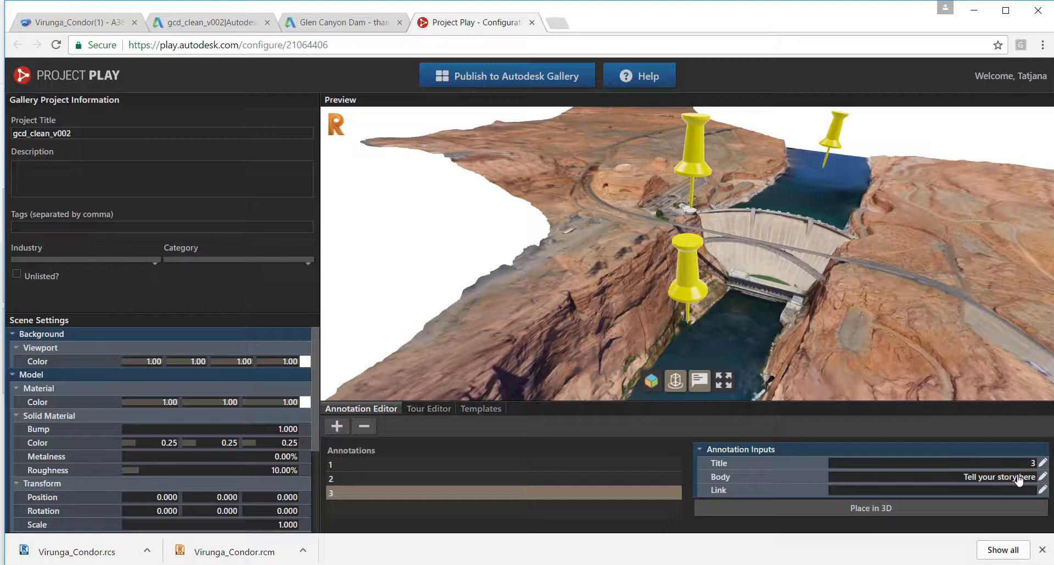
pyautogui.click(1021, 476)
pyautogui.write('Co')
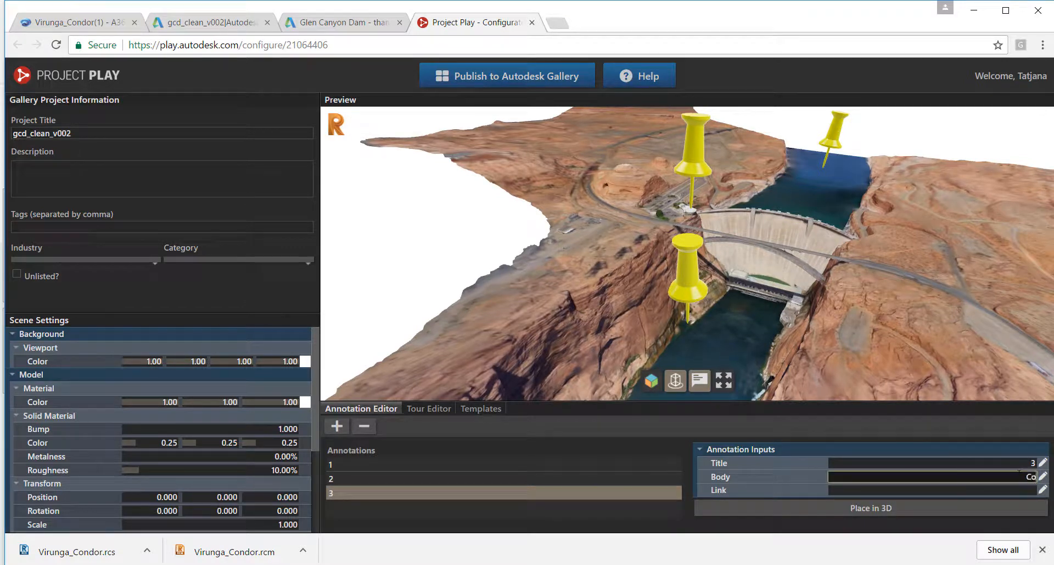
pyautogui.write('lorado River')
pyautogui.press('Return')
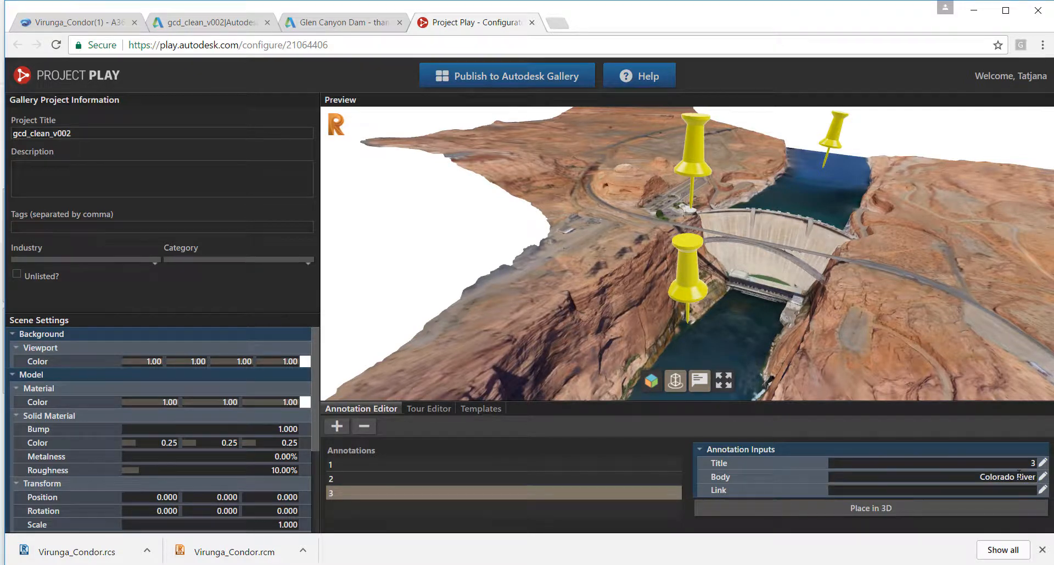
pyautogui.click(923, 510)
pyautogui.click(726, 358)
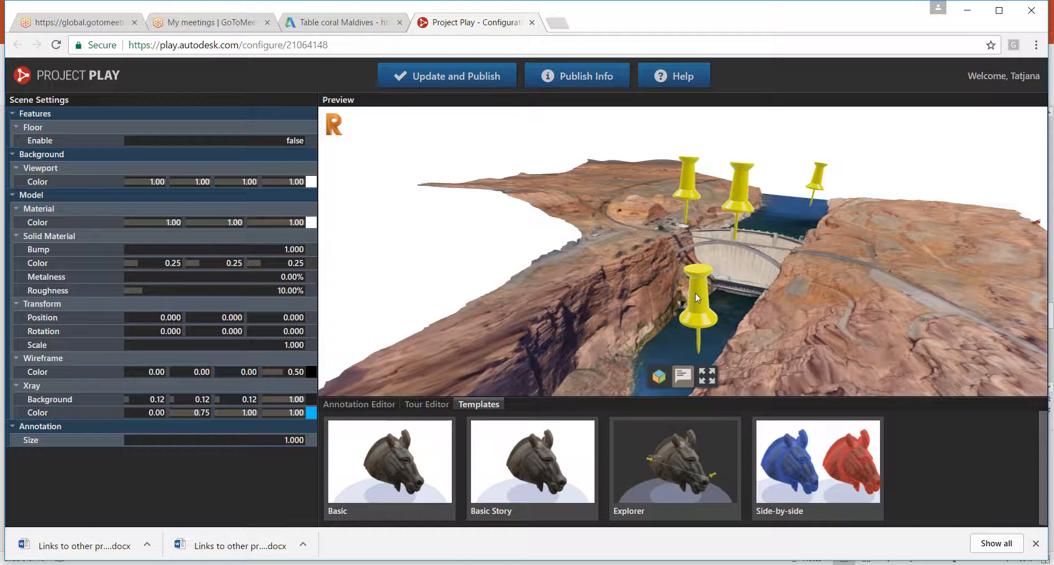
# Set the annotation size to 0.3 and enable the floor in the scene settings
pyautogui.click(288, 440)
pyautogui.write('0.')
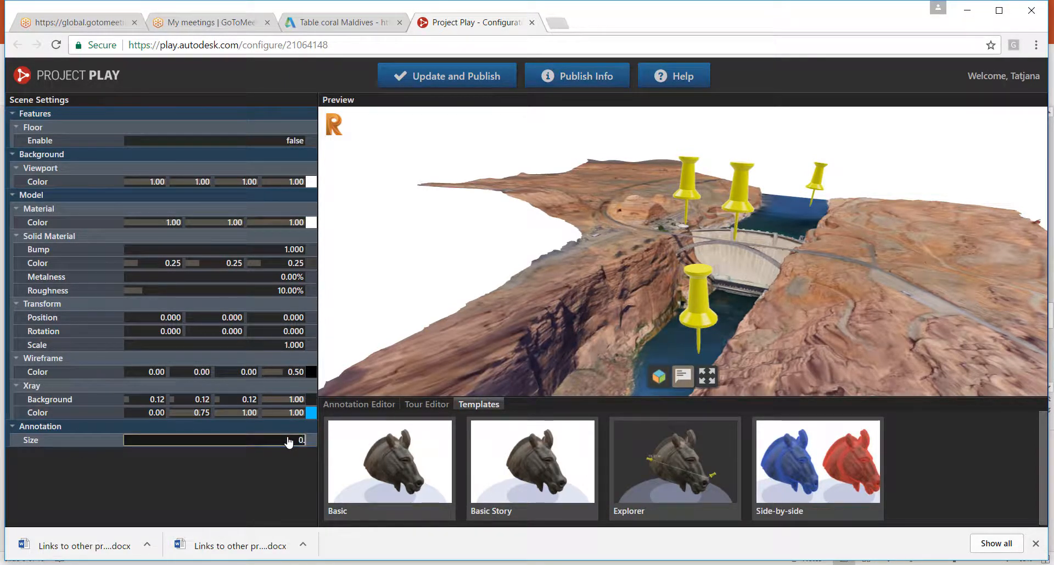
pyautogui.write('3')
pyautogui.press('Return')
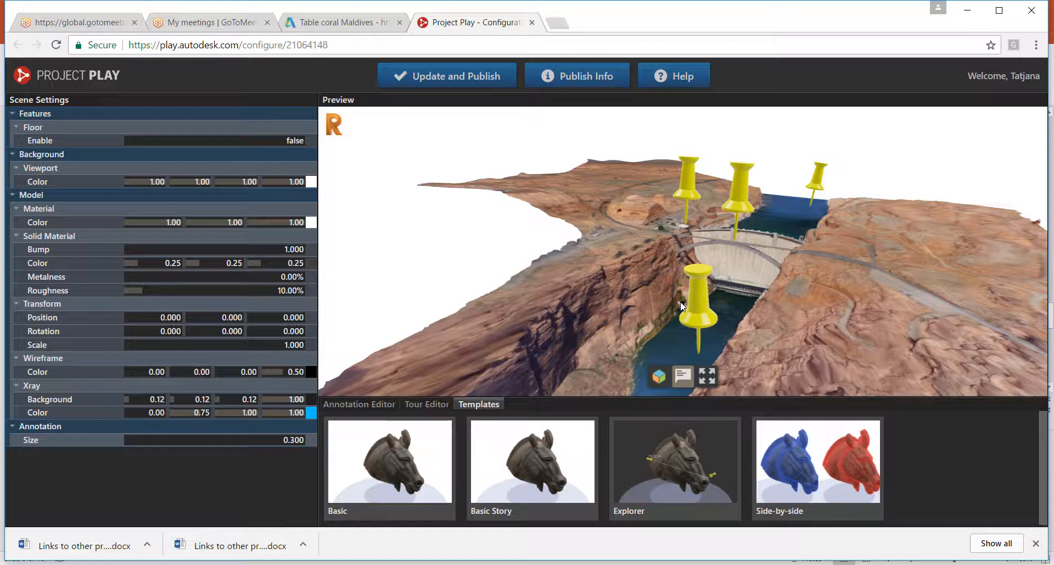
pyautogui.click(290, 441)
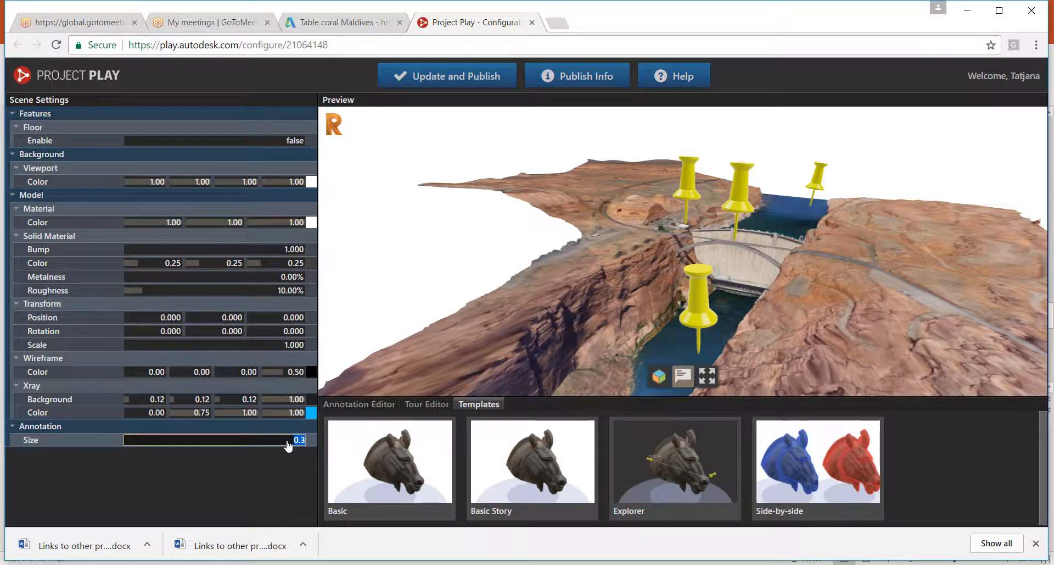
pyautogui.write('0')
pyautogui.press('Return')
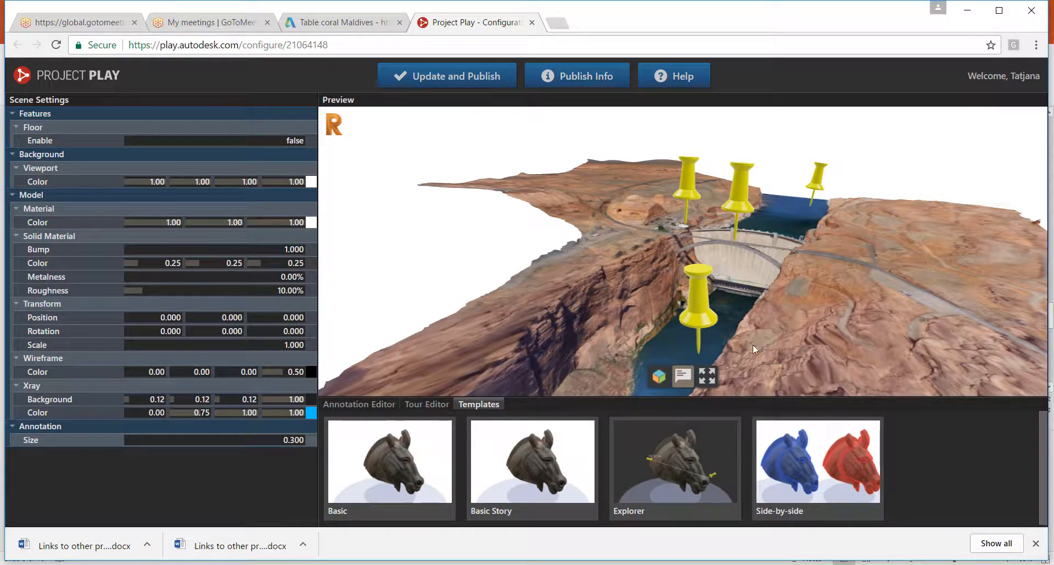
pyautogui.click(293, 142)
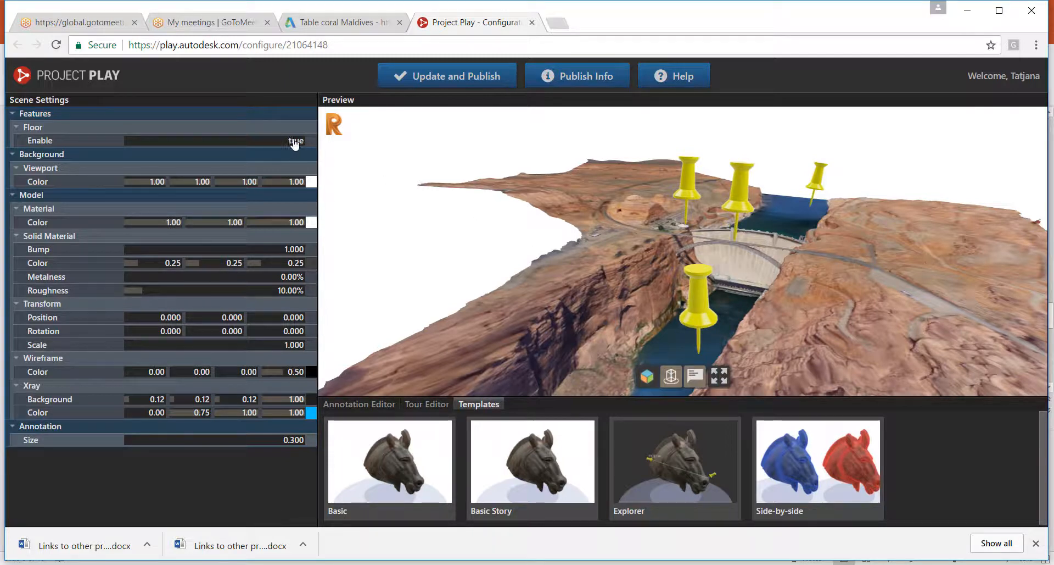
# Disable the floor in the scene settings, and update and publish the scene to the gallery
pyautogui.click(671, 378)
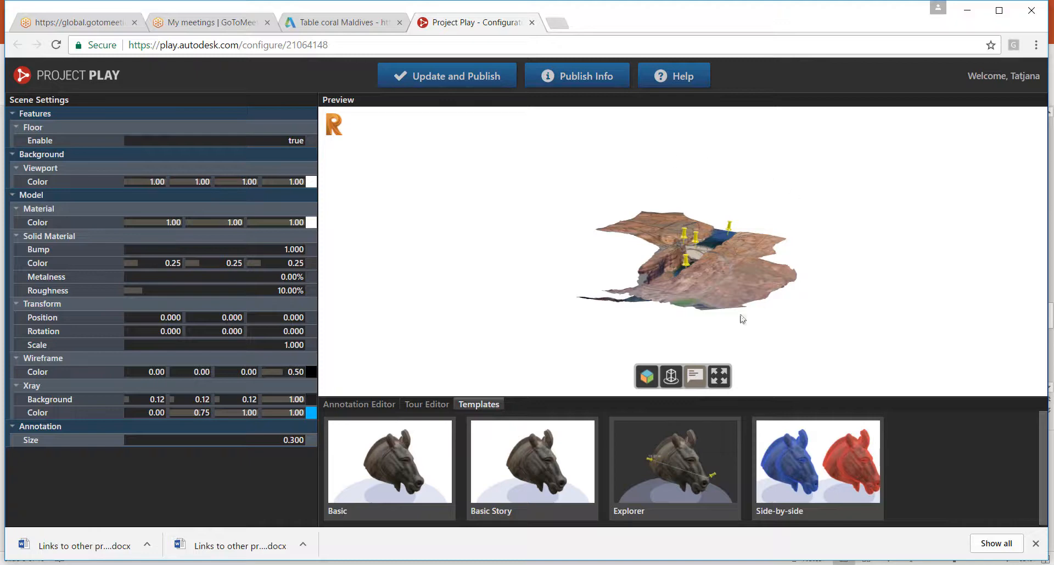
pyautogui.scroll(2, 721, 290)
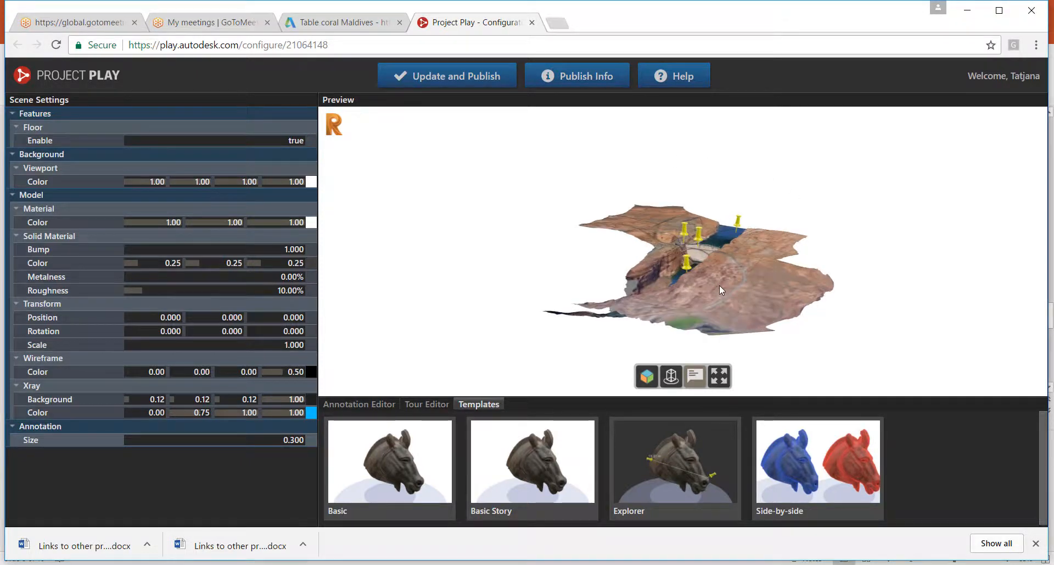
pyautogui.scroll(1, 720, 285)
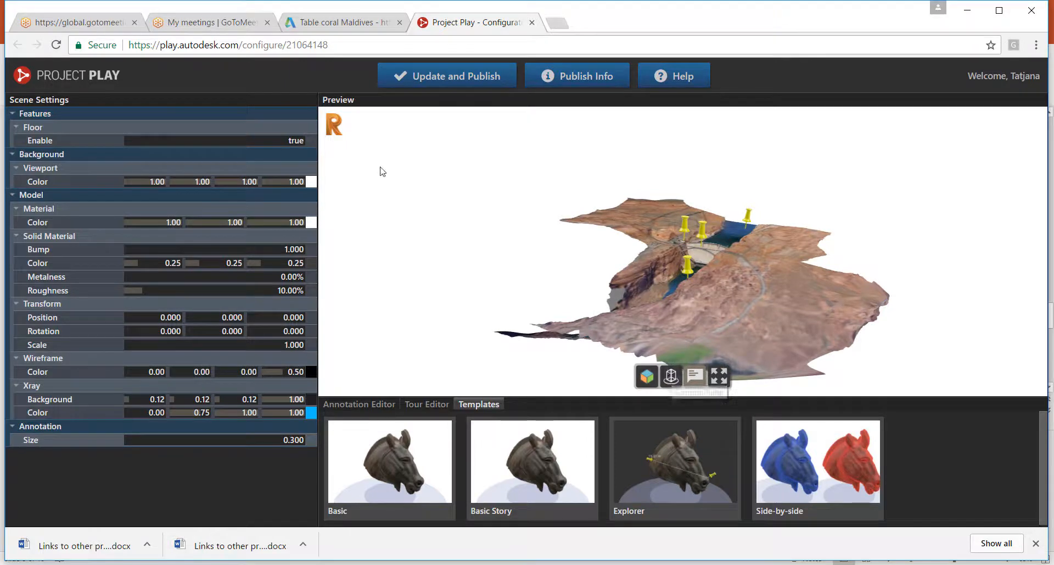
pyautogui.click(299, 142)
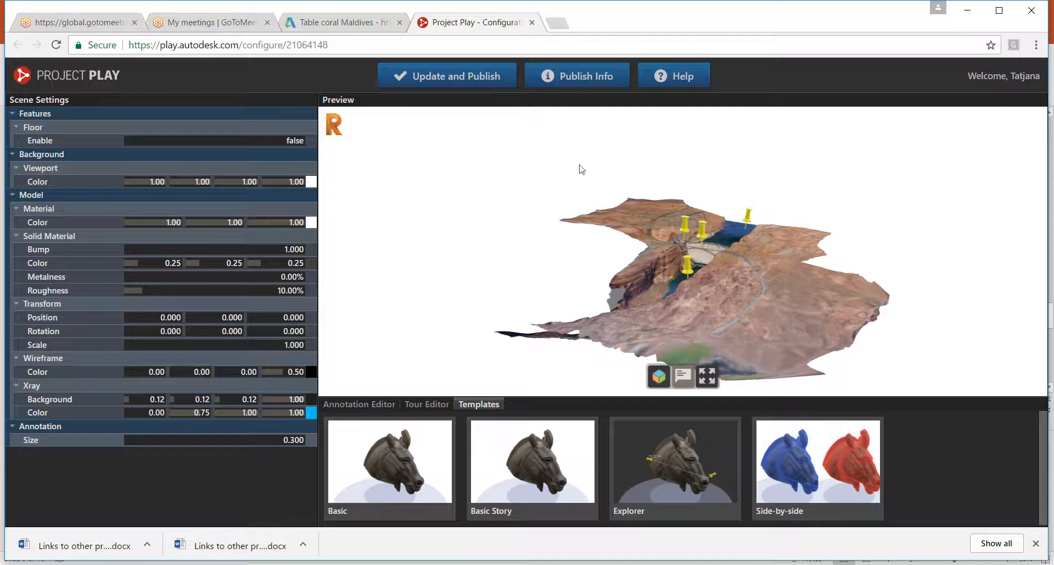
pyautogui.moveTo(685, 221)
pyautogui.moveTo(747, 218)
pyautogui.click(445, 81)
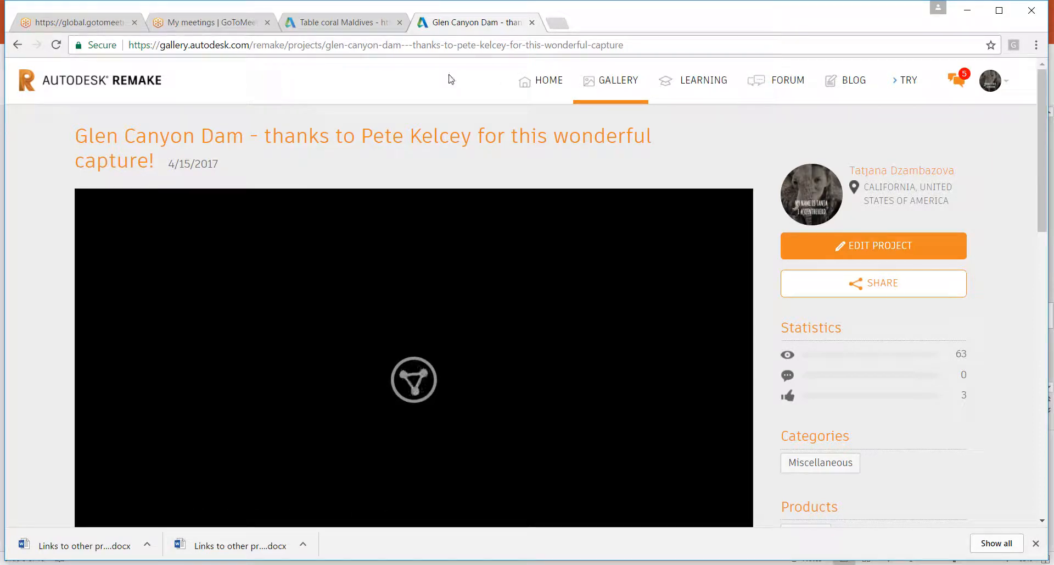
# Examine the published dam model and its Lake Powell annotation from closer up in the gallery viewer
pyautogui.scroll(-3, 1007, 323)
pyautogui.scroll(1, 1007, 323)
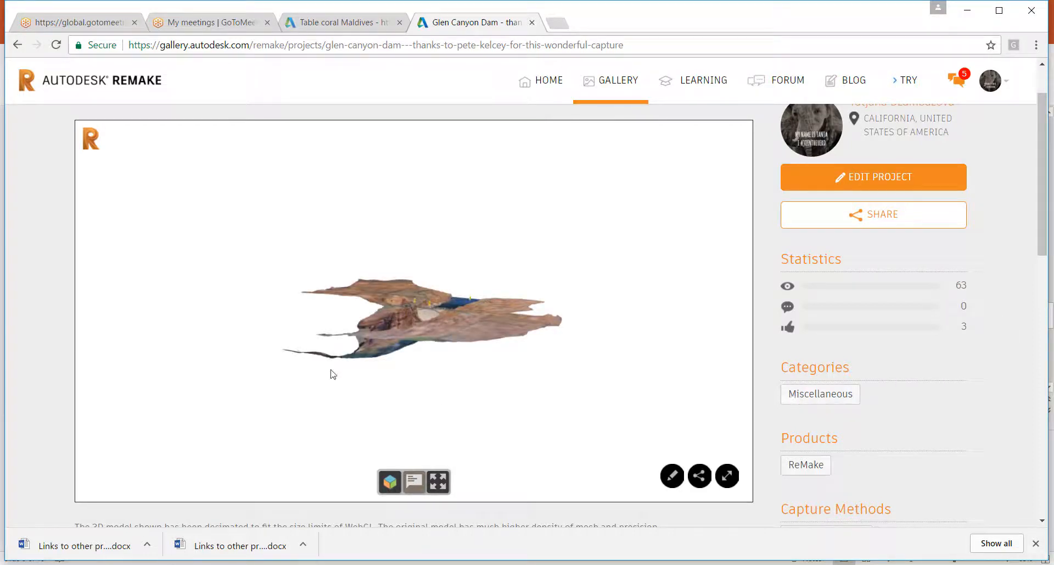
pyautogui.moveTo(434, 395)
pyautogui.mouseDown()
pyautogui.moveTo(434, 376)
pyautogui.moveTo(430, 388)
pyautogui.mouseUp()
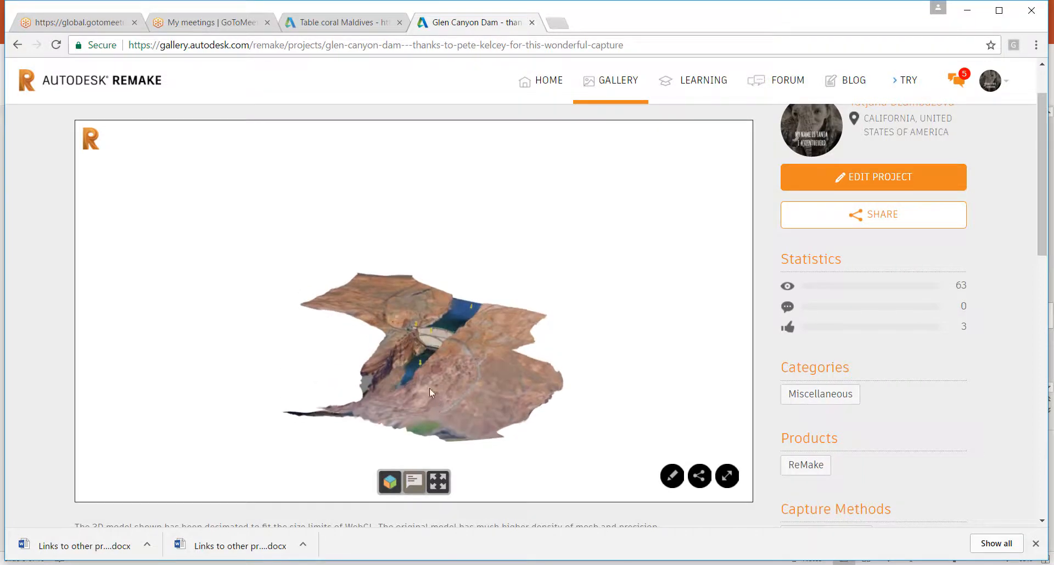
pyautogui.scroll(8, 426, 355)
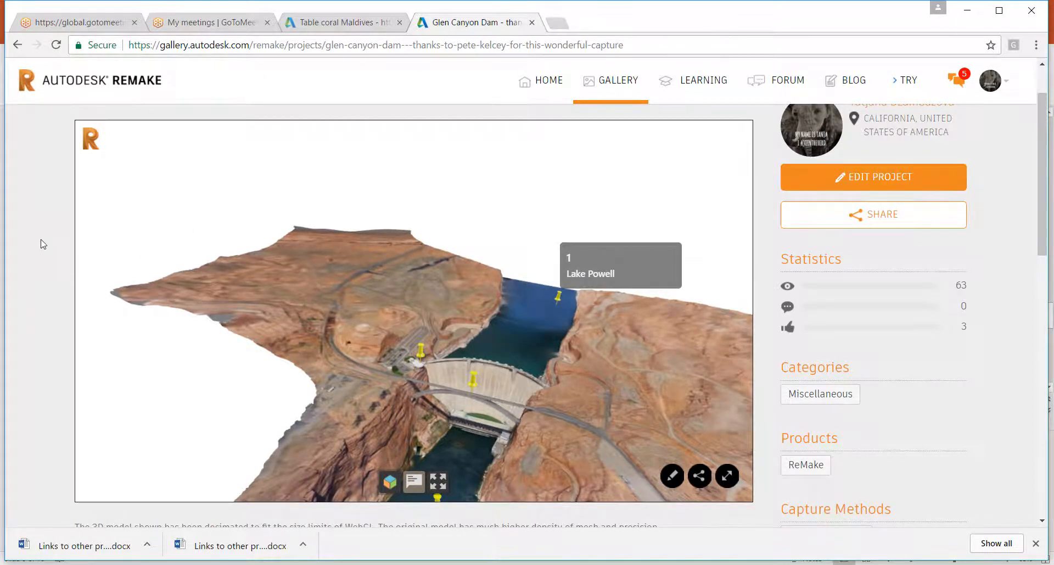
pyautogui.scroll(1, 42, 242)
pyautogui.scroll(-3, 41, 241)
pyautogui.scroll(3, 57, 219)
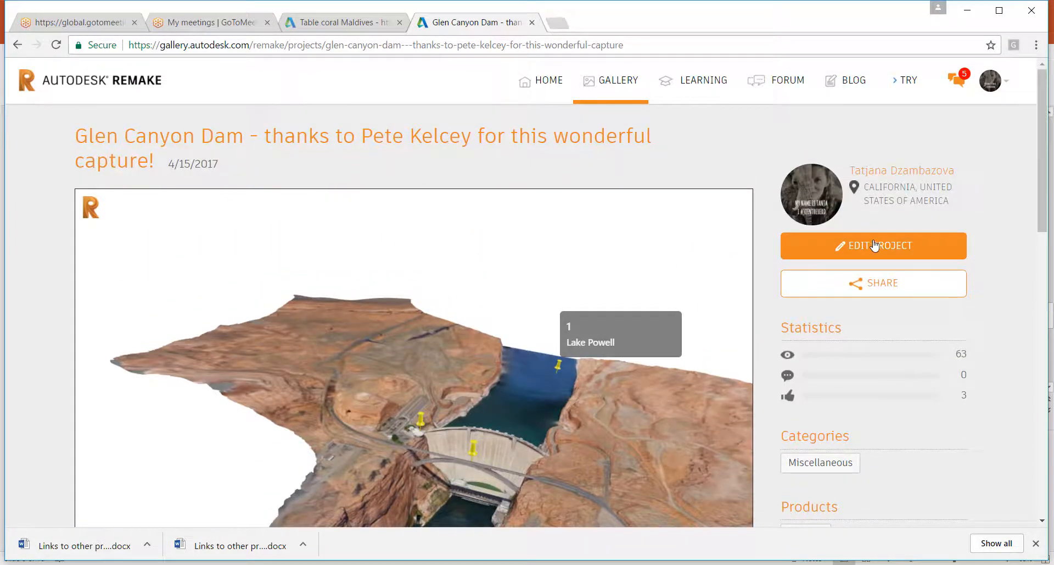
# Republish the gallery project from its edit form, completing the user validation and dismissing the sharing prompt
pyautogui.click(875, 246)
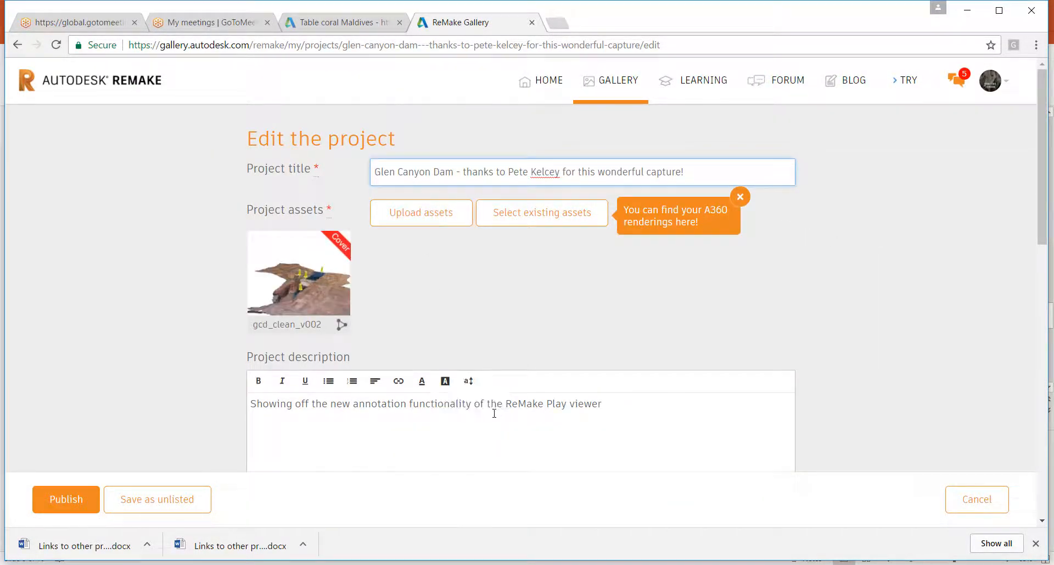
pyautogui.click(74, 503)
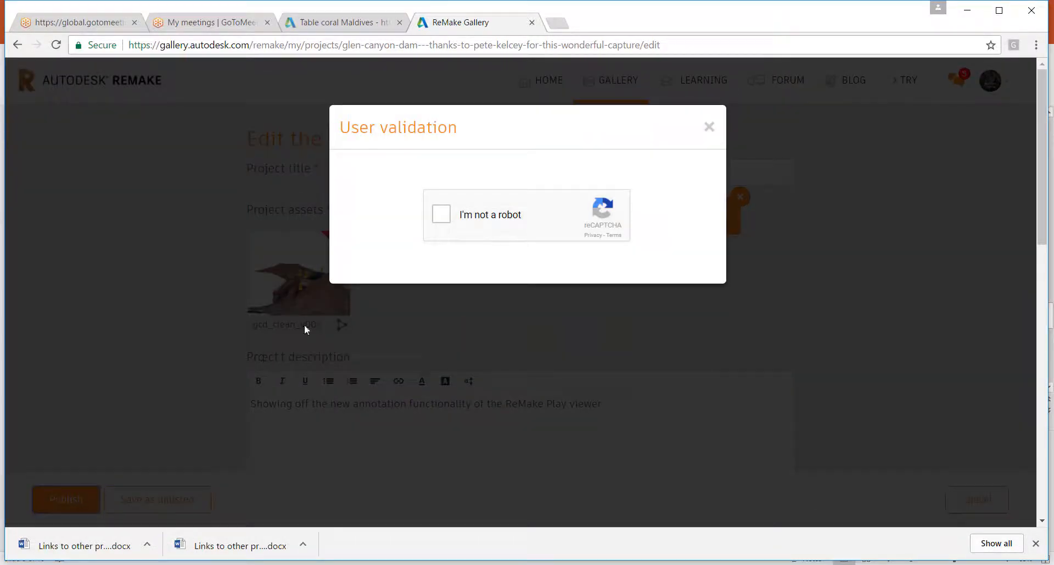
pyautogui.click(438, 218)
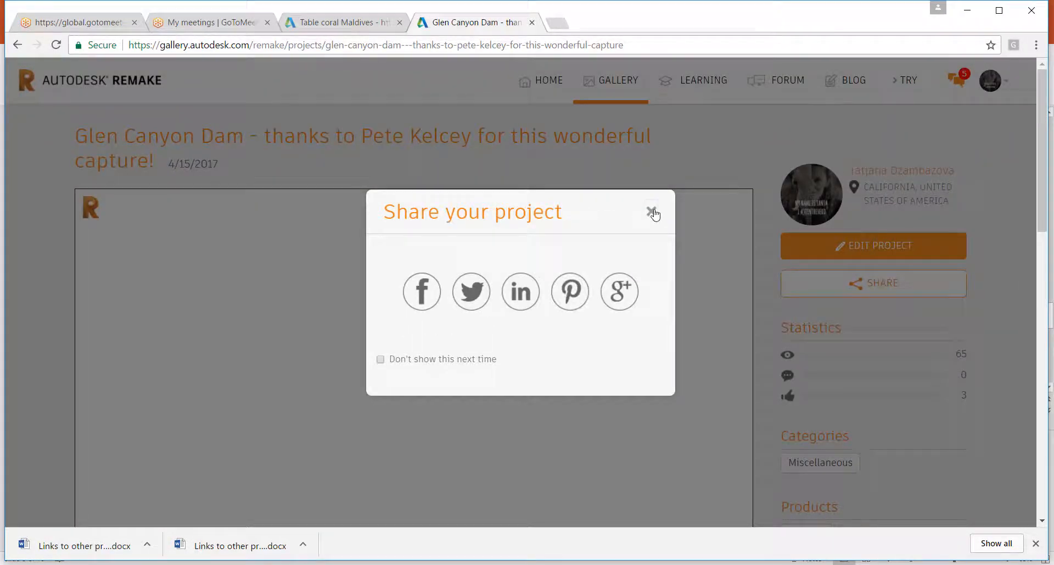
pyautogui.click(652, 212)
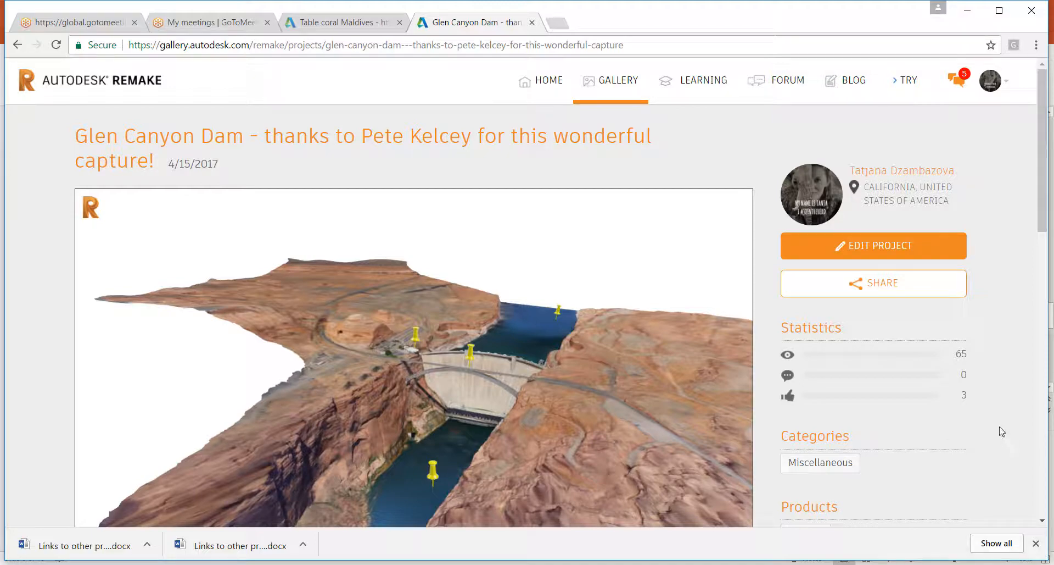
# Open the dam model's Project Play configuration from the viewer on the gallery project page
pyautogui.scroll(-4, 1000, 430)
pyautogui.scroll(4, 990, 302)
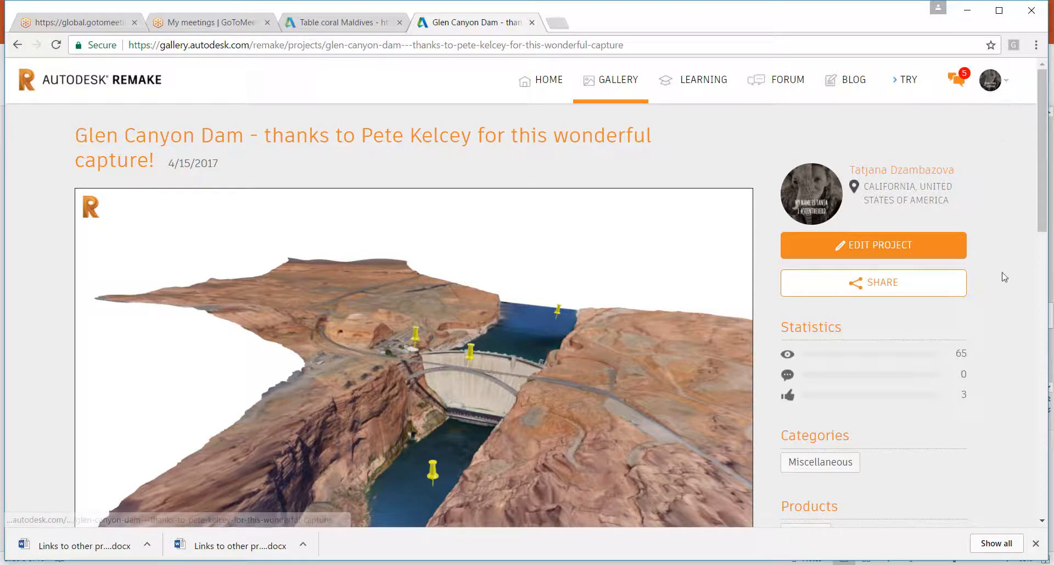
pyautogui.scroll(-4, 1000, 275)
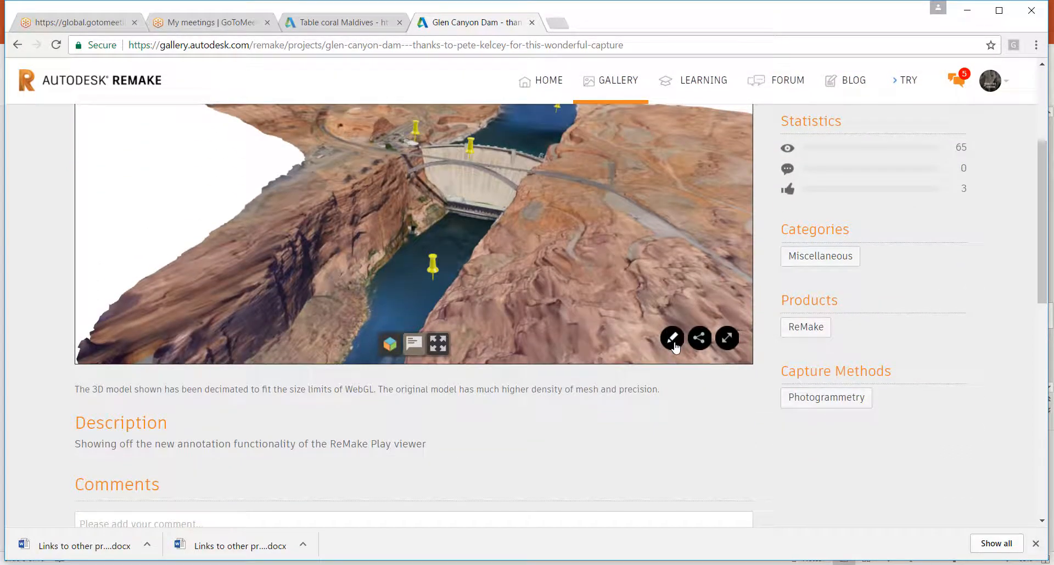
pyautogui.click(672, 338)
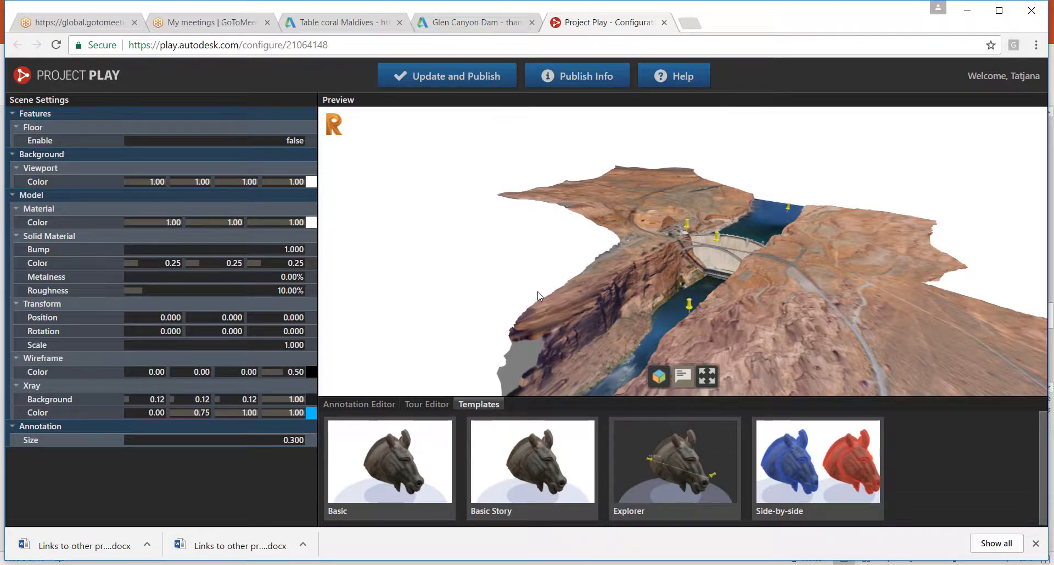
pyautogui.click(339, 406)
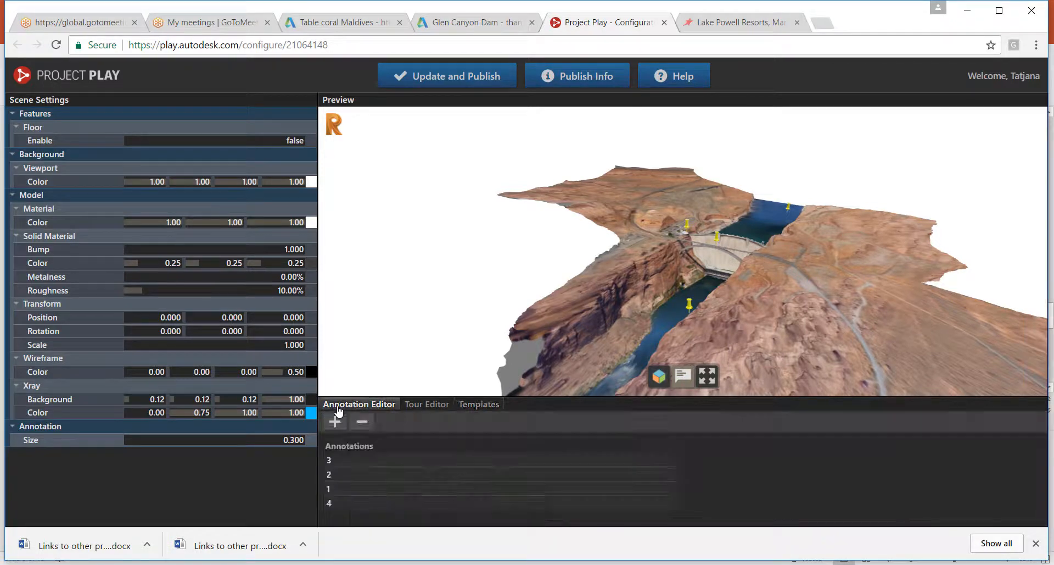
pyautogui.click(350, 502)
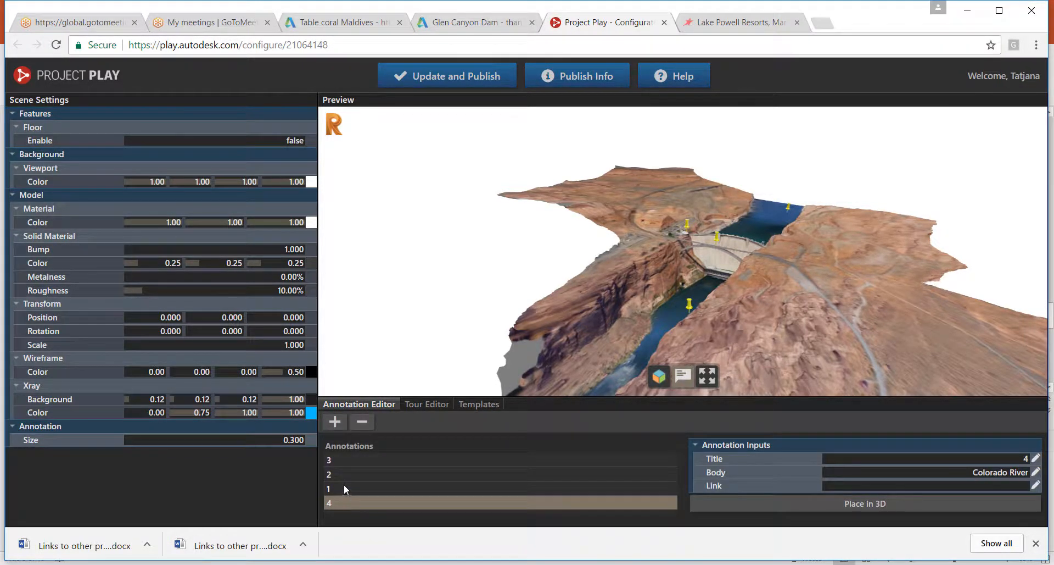
pyautogui.click(344, 486)
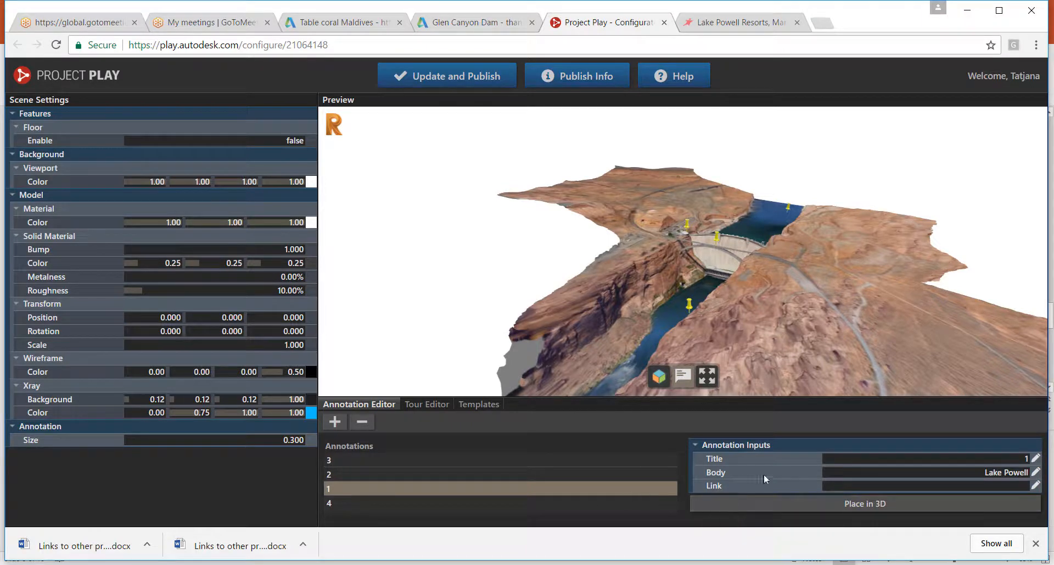
pyautogui.click(952, 486)
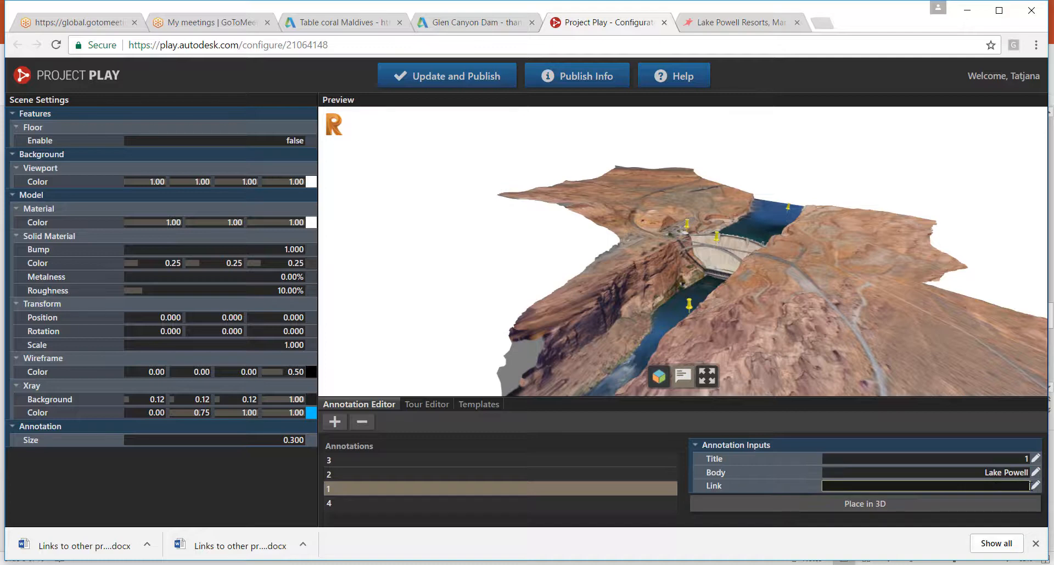
pyautogui.write('http://www.lakepowell.com/')
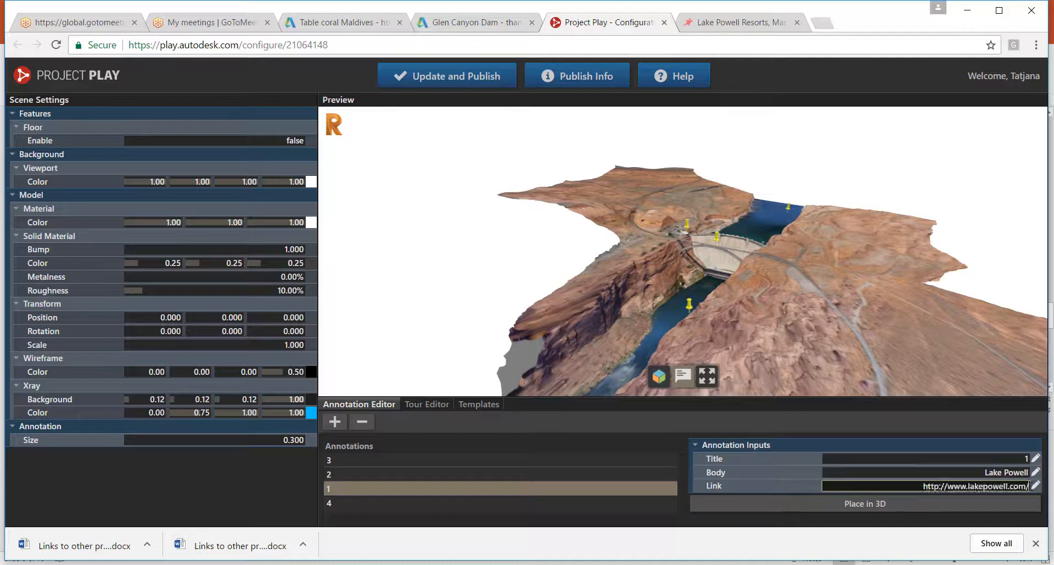
pyautogui.click(934, 501)
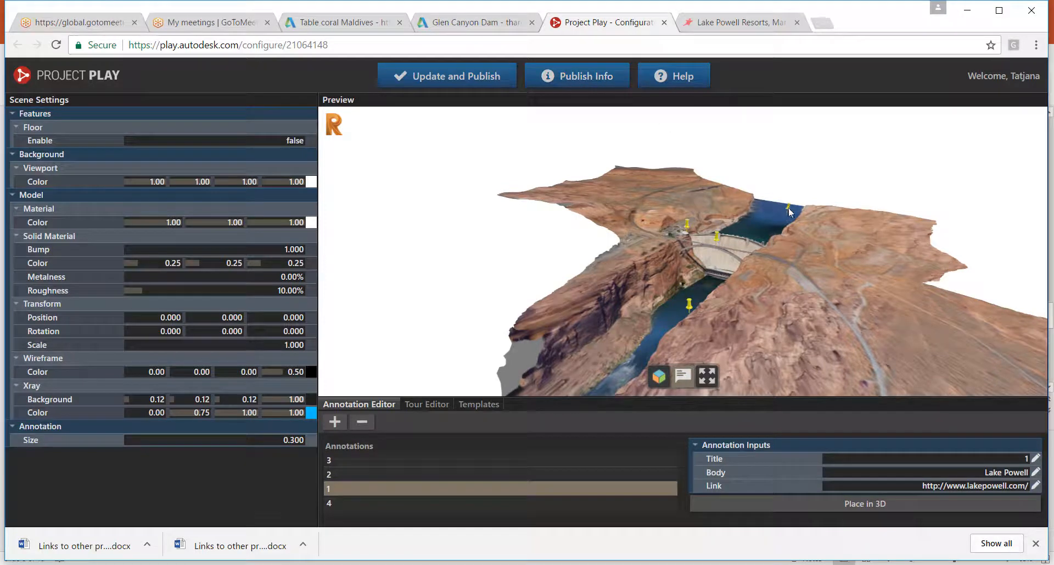
pyautogui.moveTo(791, 211)
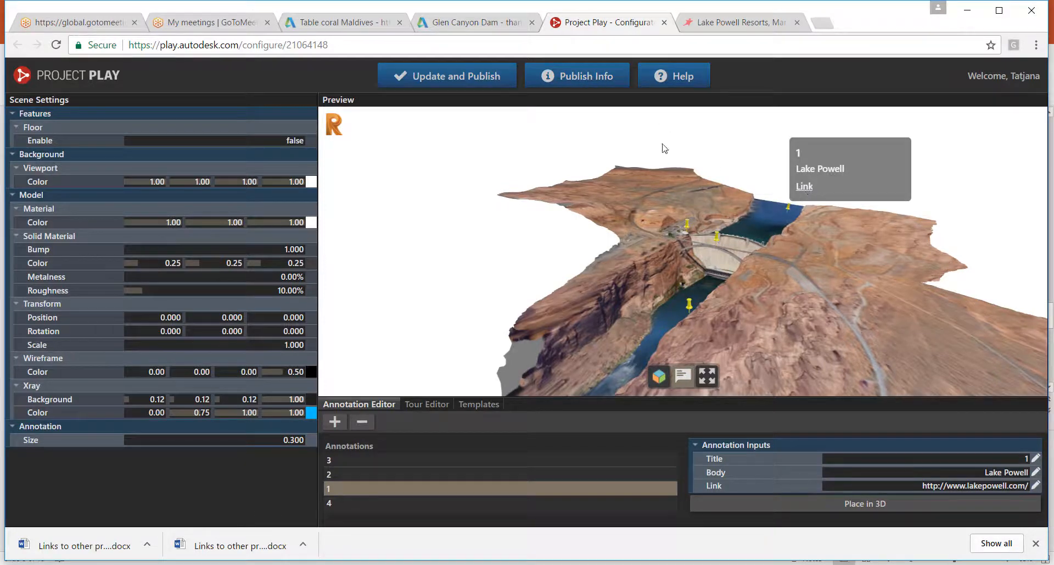
pyautogui.click(446, 81)
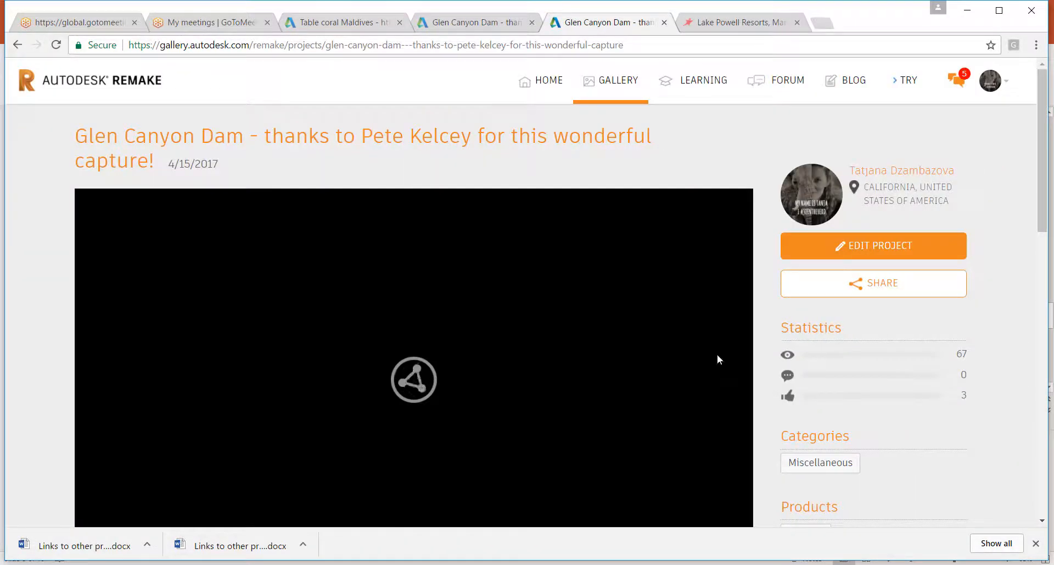
# Test the Lake Powell annotation's link in the published model, look over the linked website and return to the gallery project
pyautogui.scroll(-1, 767, 369)
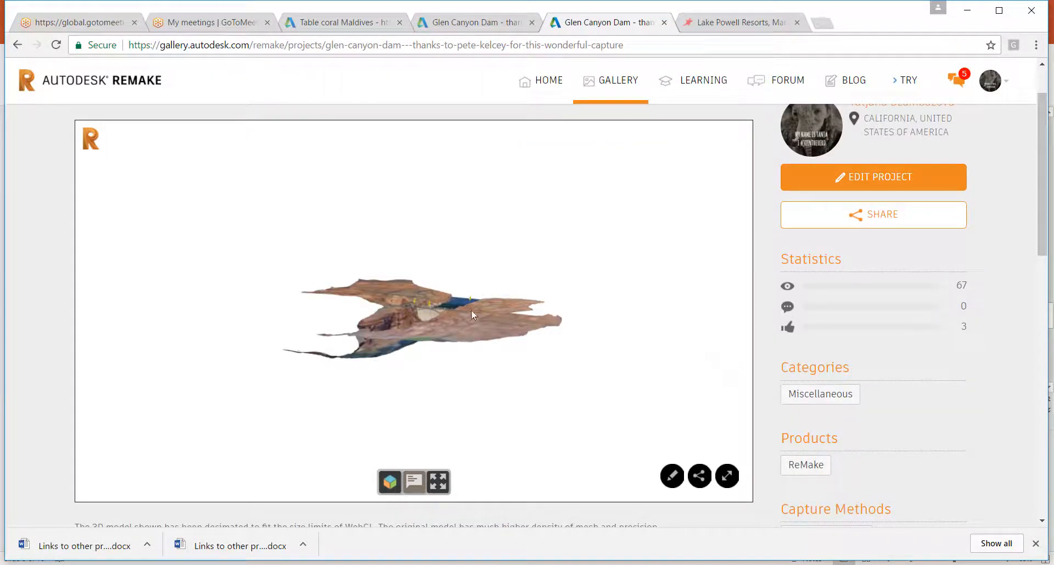
pyautogui.scroll(5, 471, 310)
pyautogui.scroll(4, 549, 272)
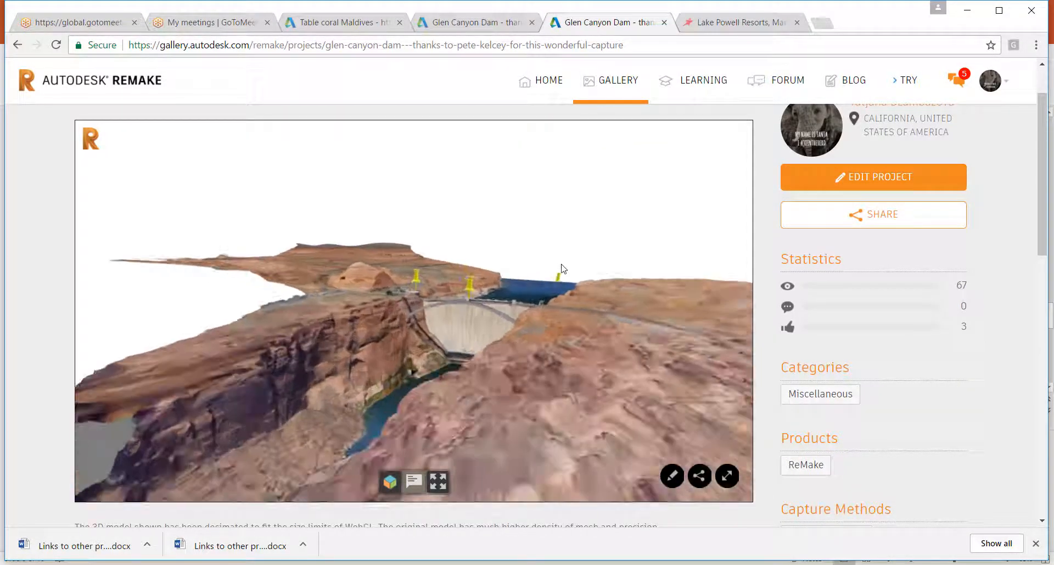
pyautogui.click(572, 274)
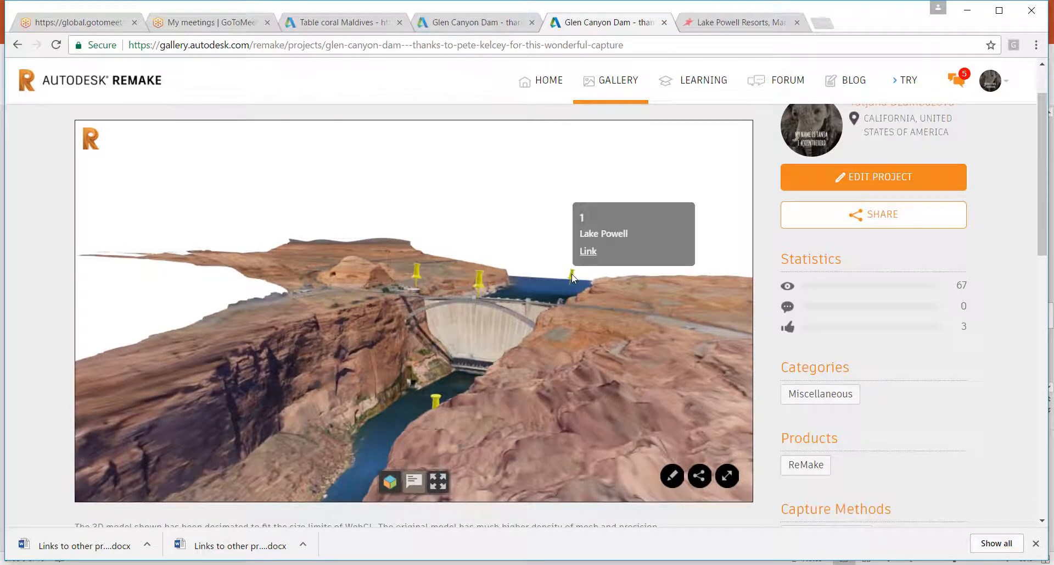
pyautogui.click(588, 251)
pyautogui.click(588, 251)
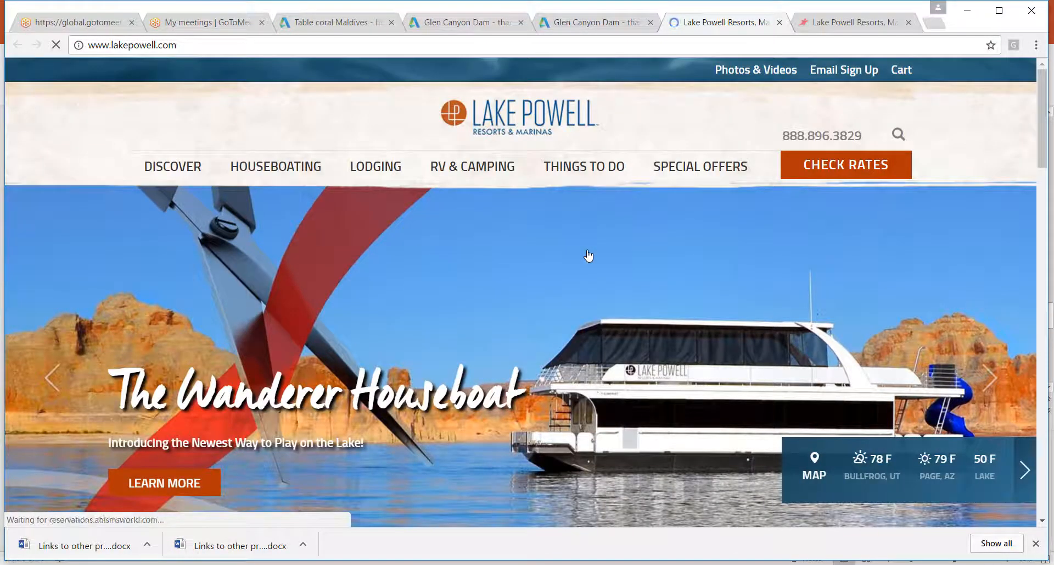
pyautogui.scroll(-5, 564, 313)
pyautogui.scroll(5, 561, 318)
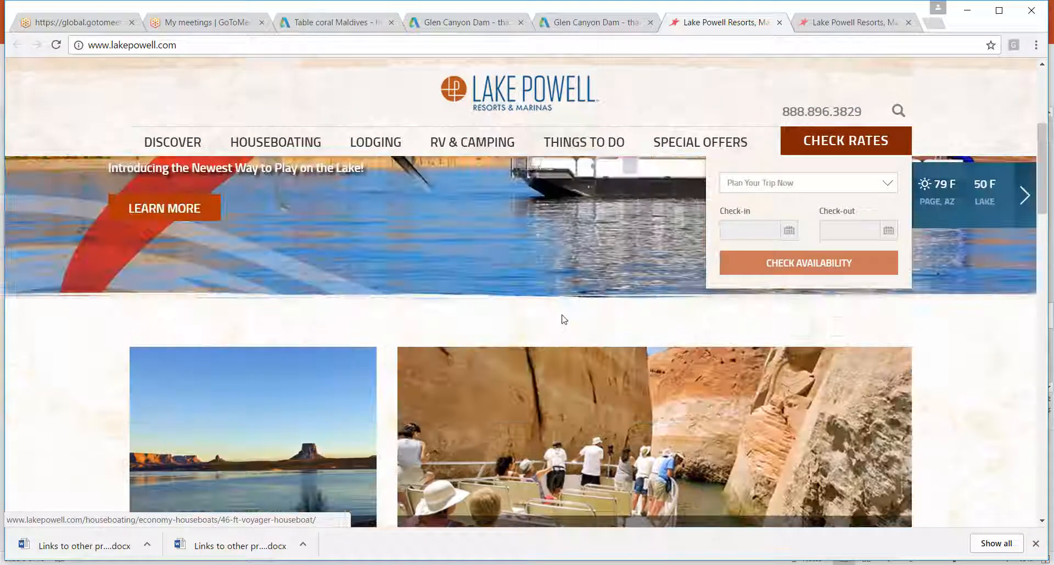
pyautogui.click(595, 23)
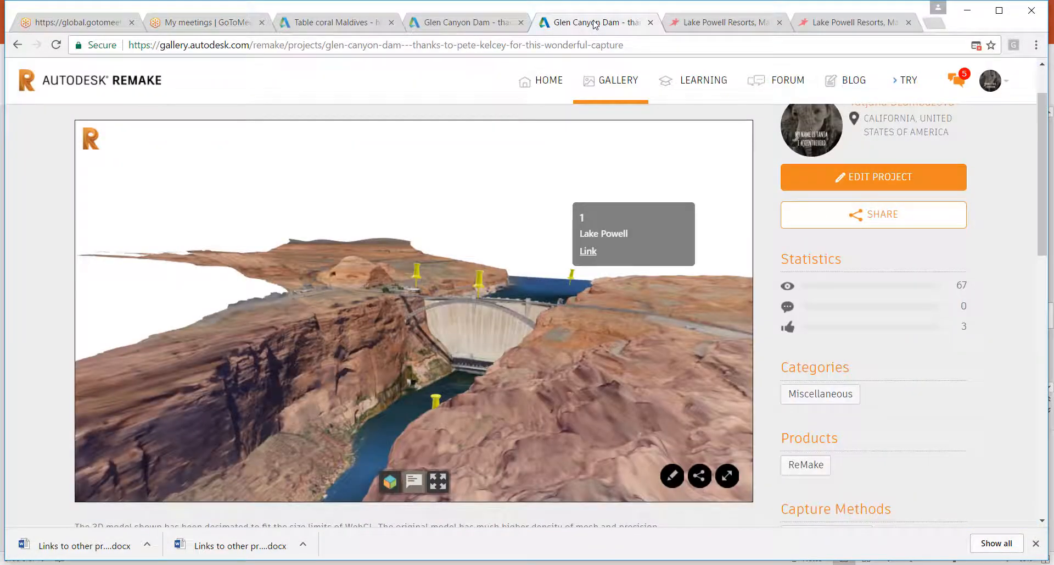